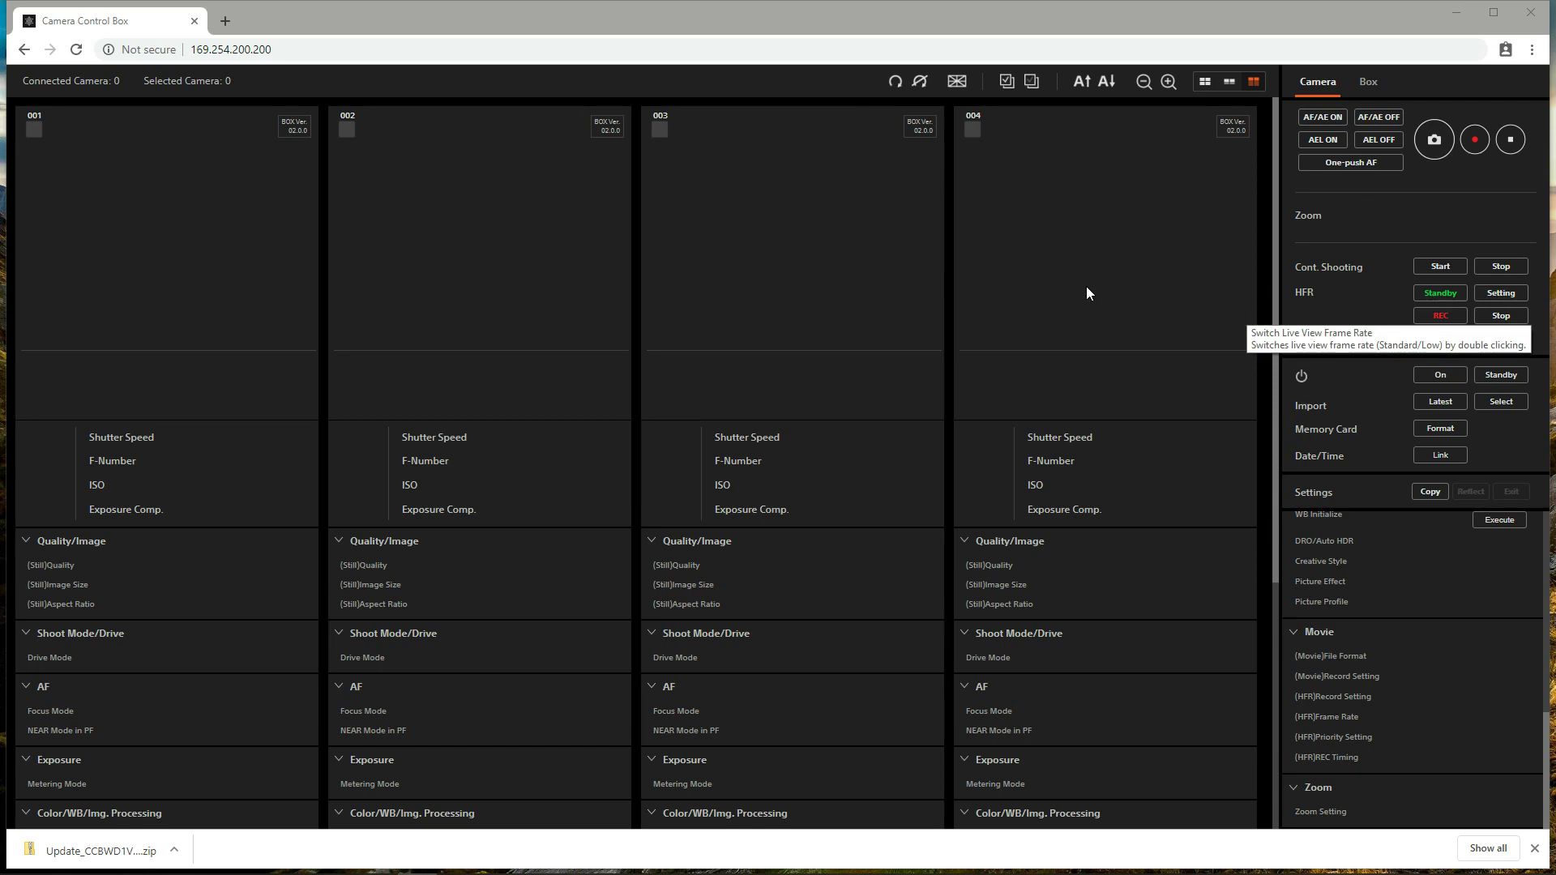
Step: Select all four cameras and power them on
click(1006, 82)
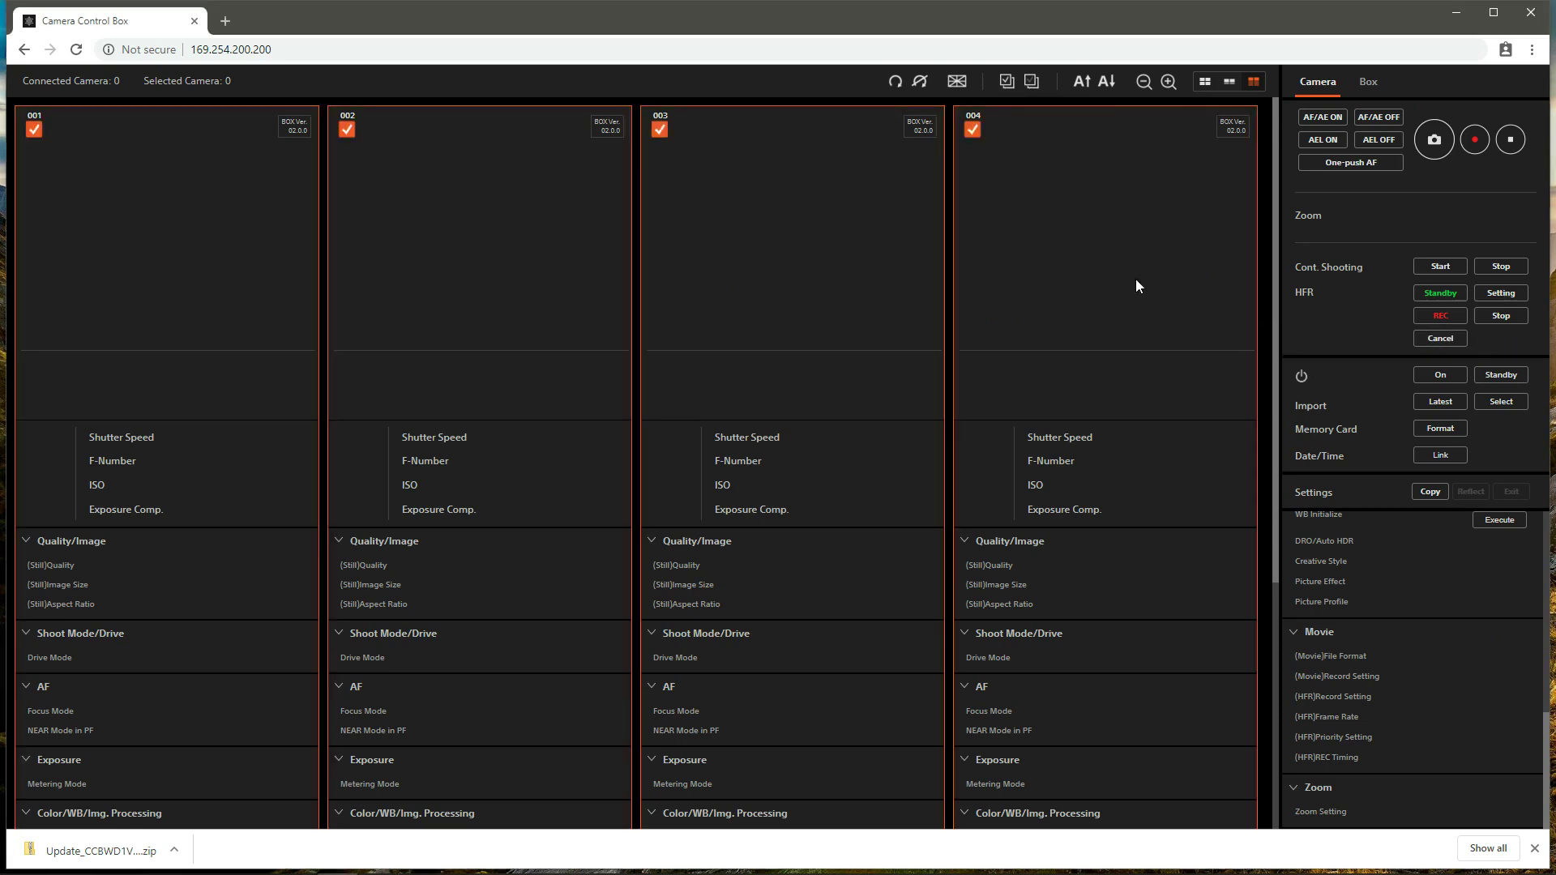
click(1452, 377)
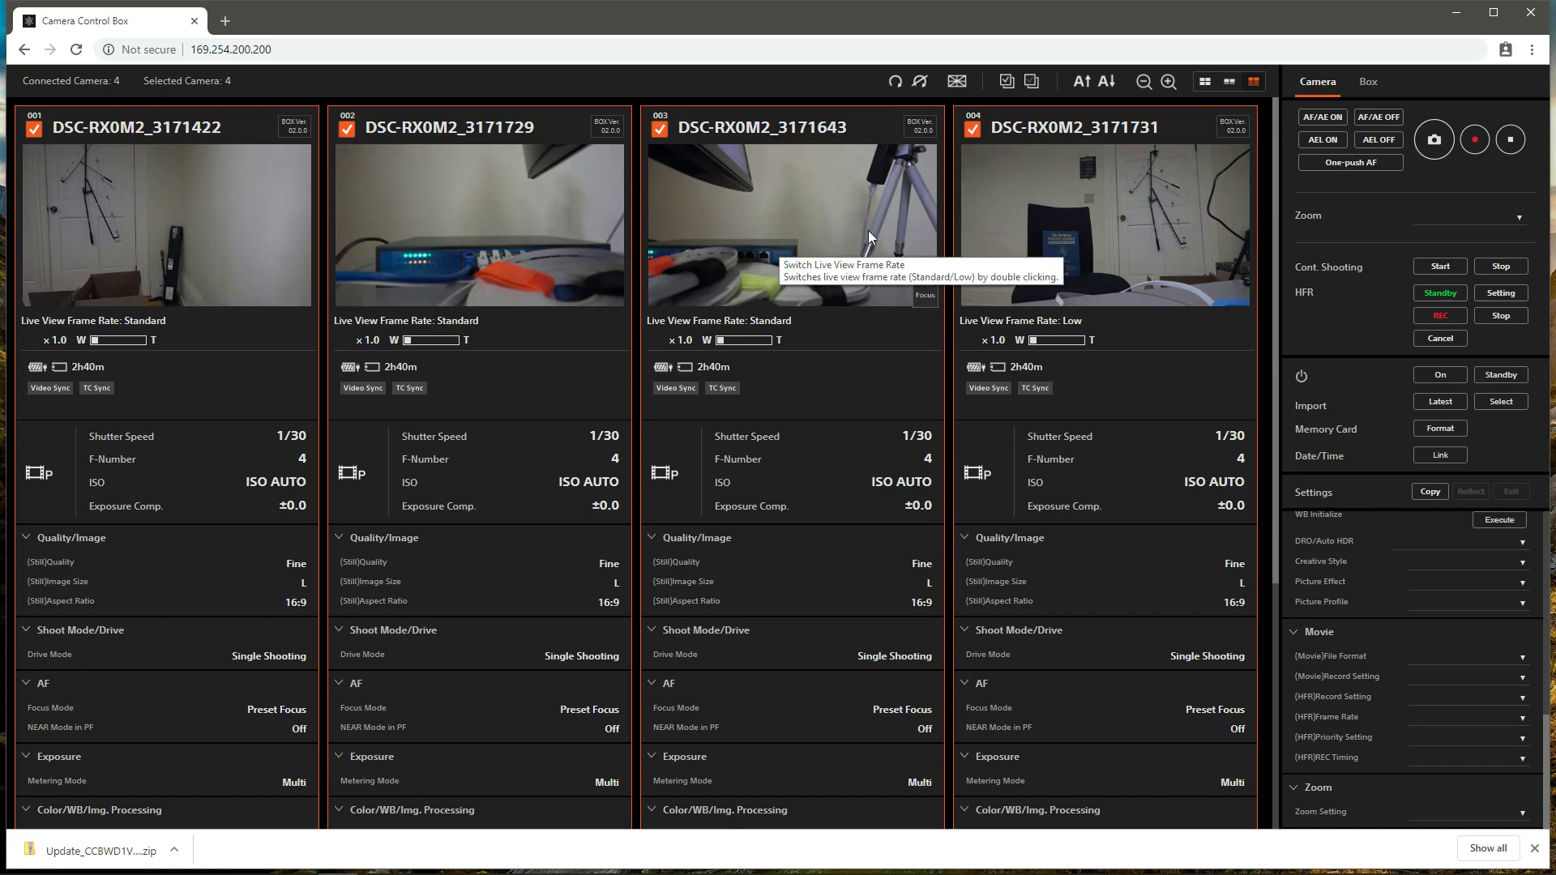
Step: Select only camera 001 and copy its camera settings
click(1034, 80)
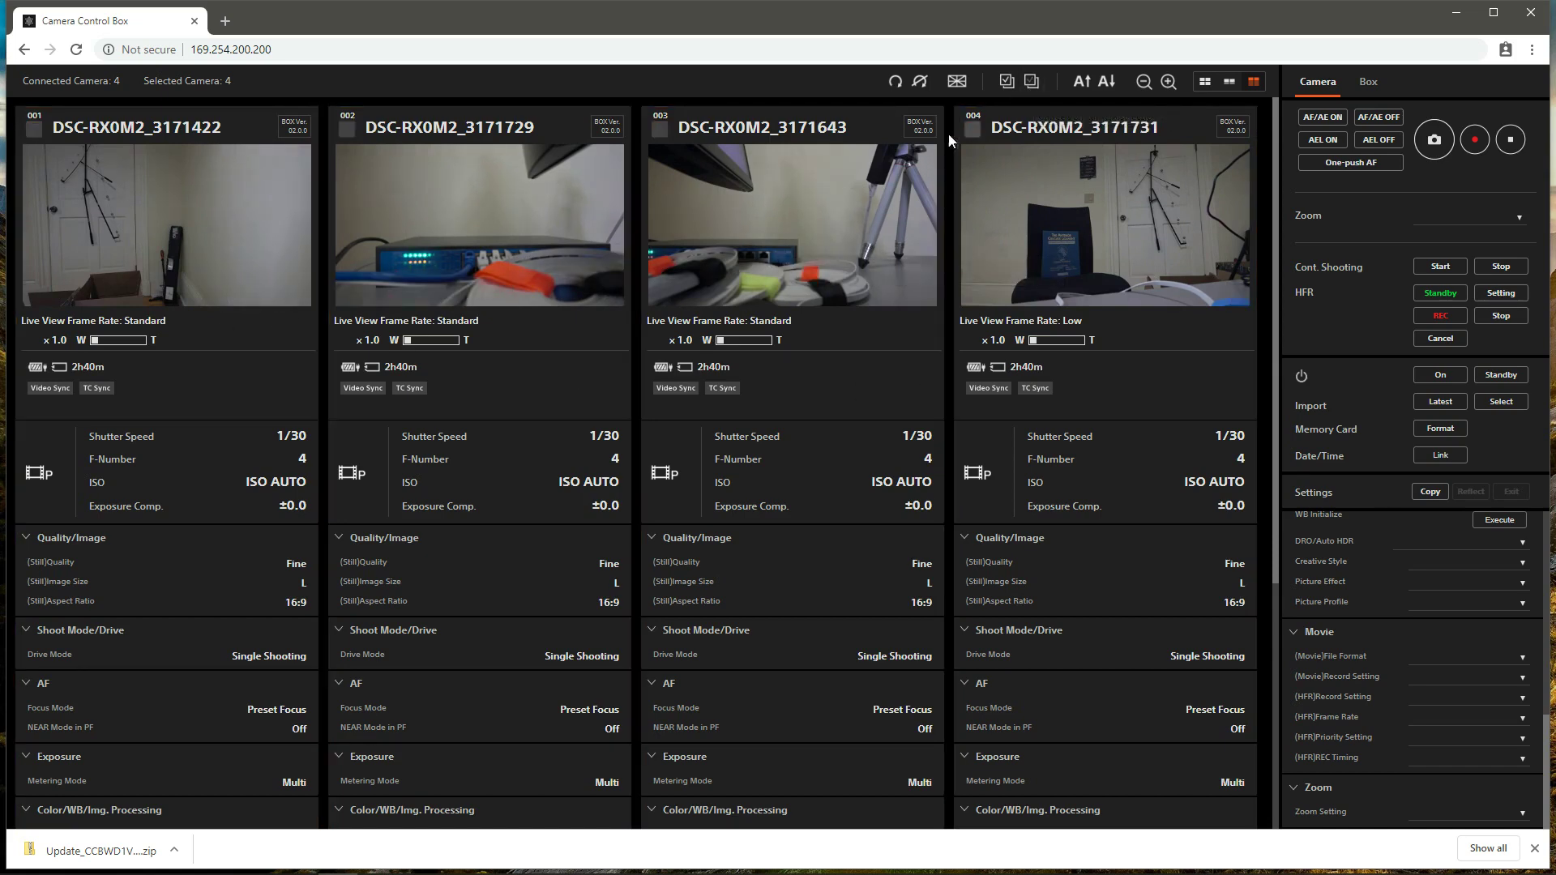
click(34, 128)
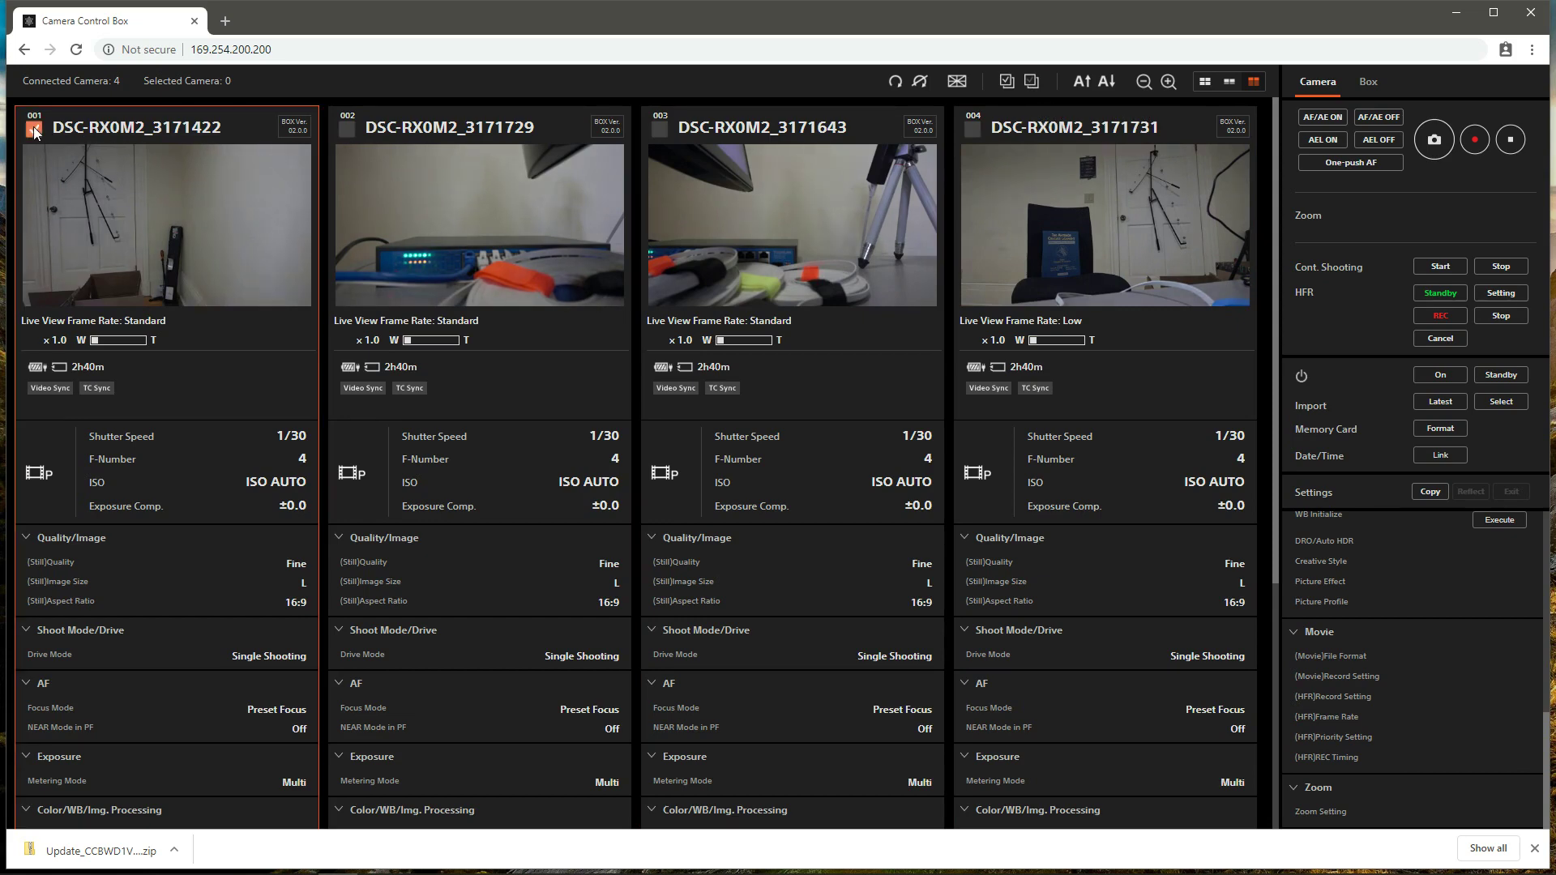
click(1427, 491)
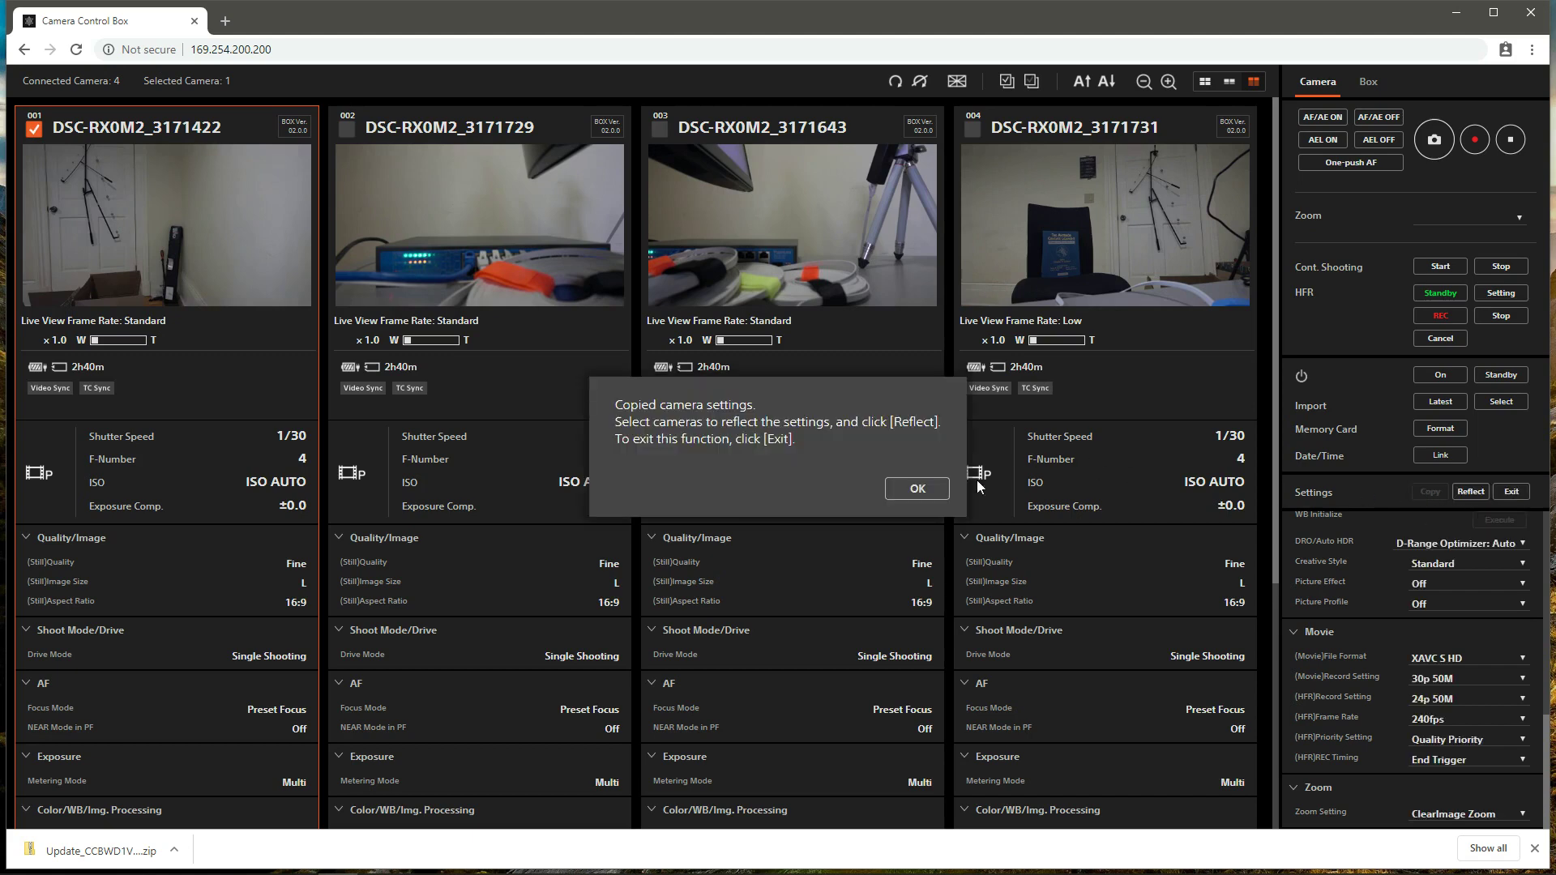
click(917, 488)
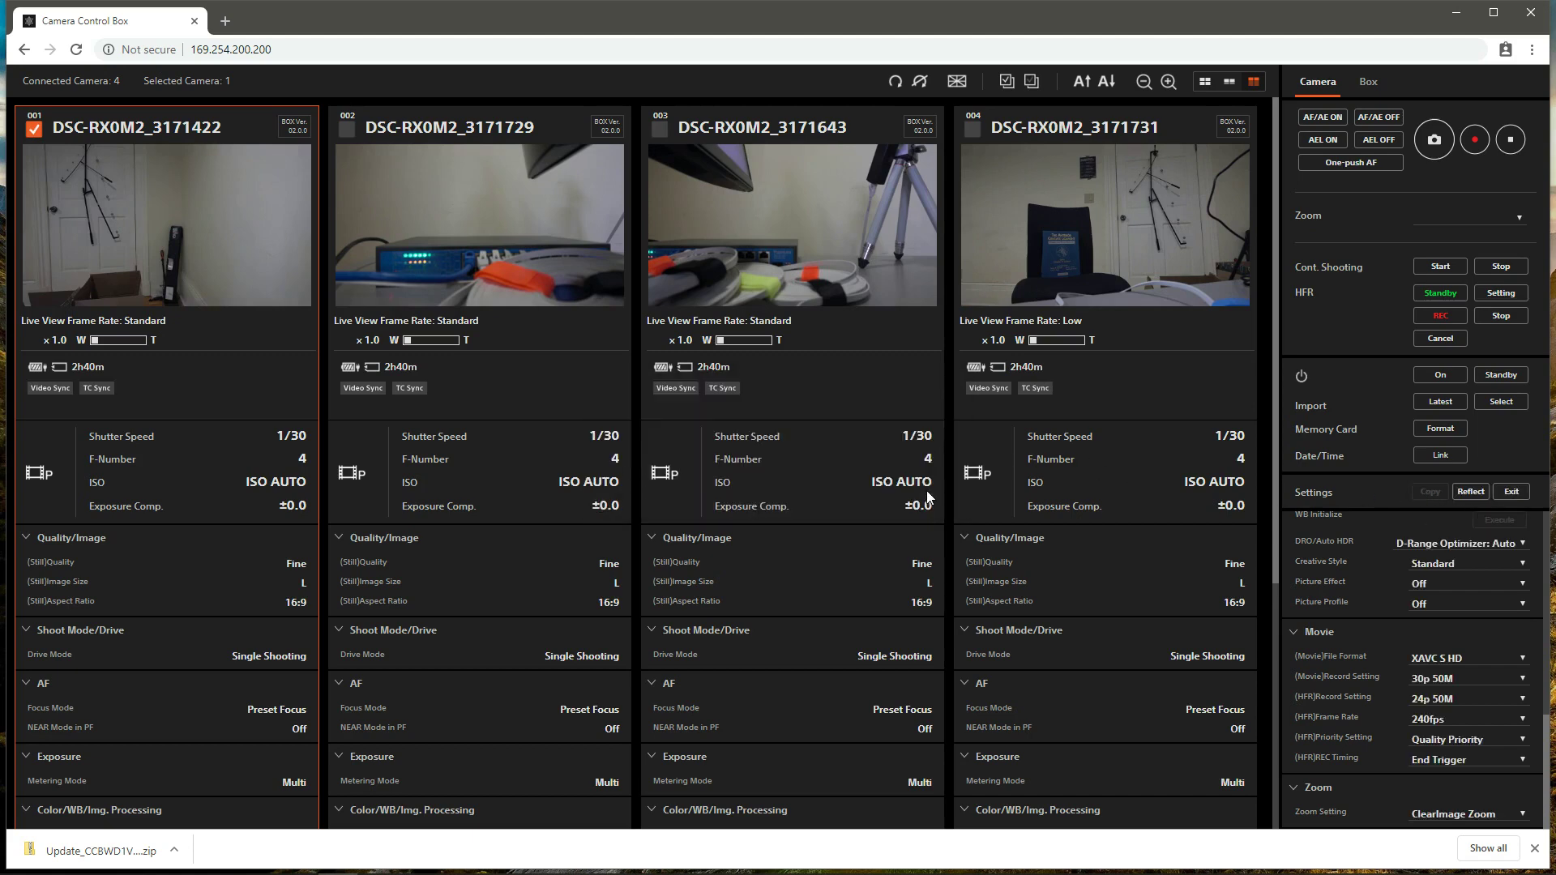
Step: Reflect the copied settings to all four cameras and exit the copy function
click(1006, 84)
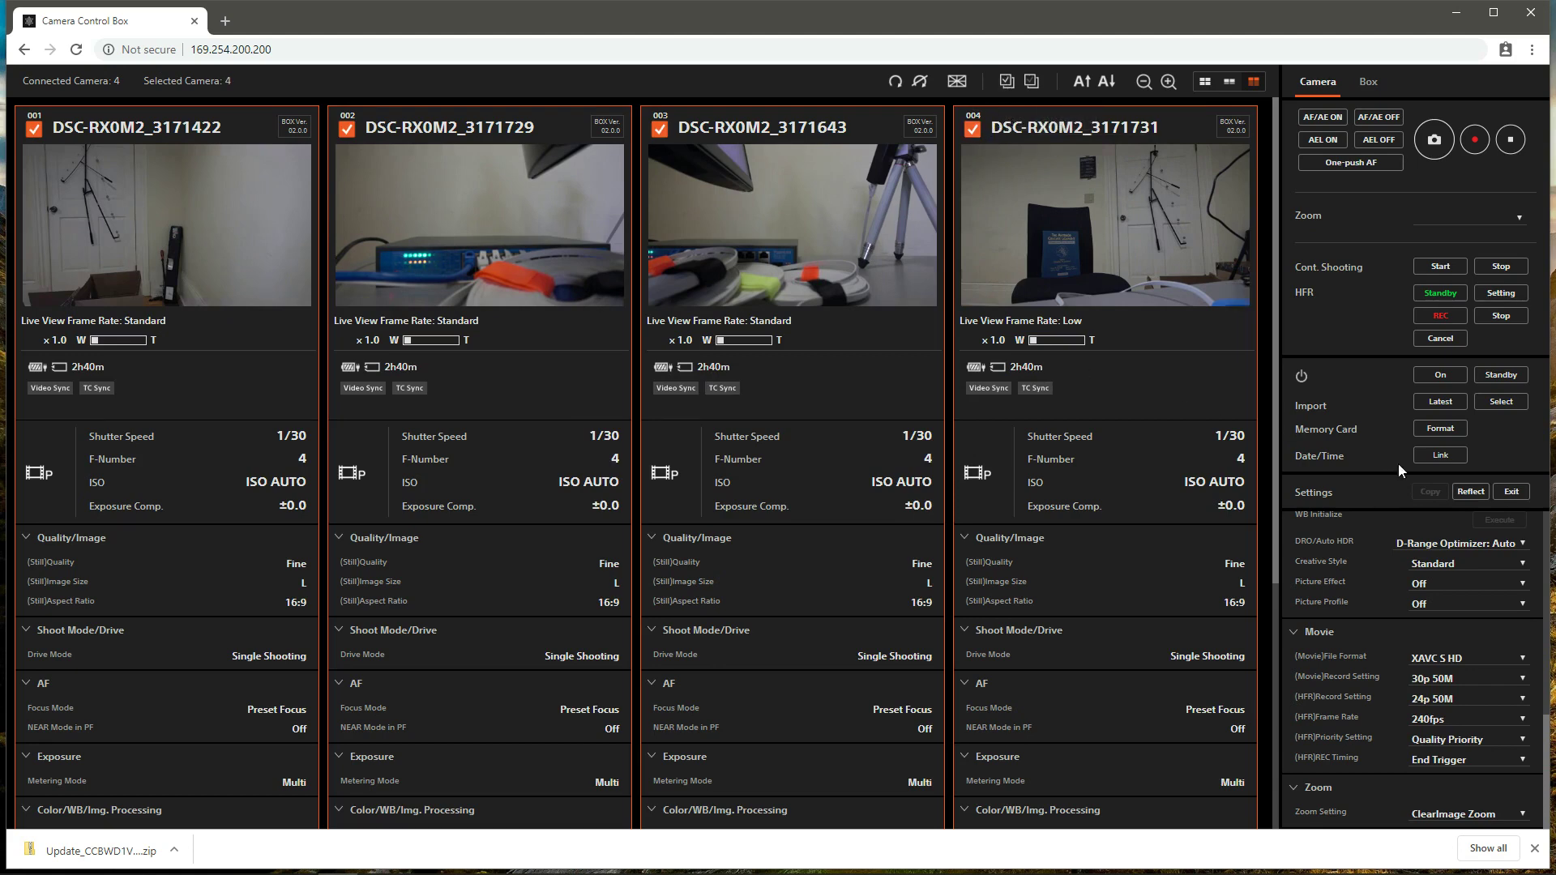
click(1468, 492)
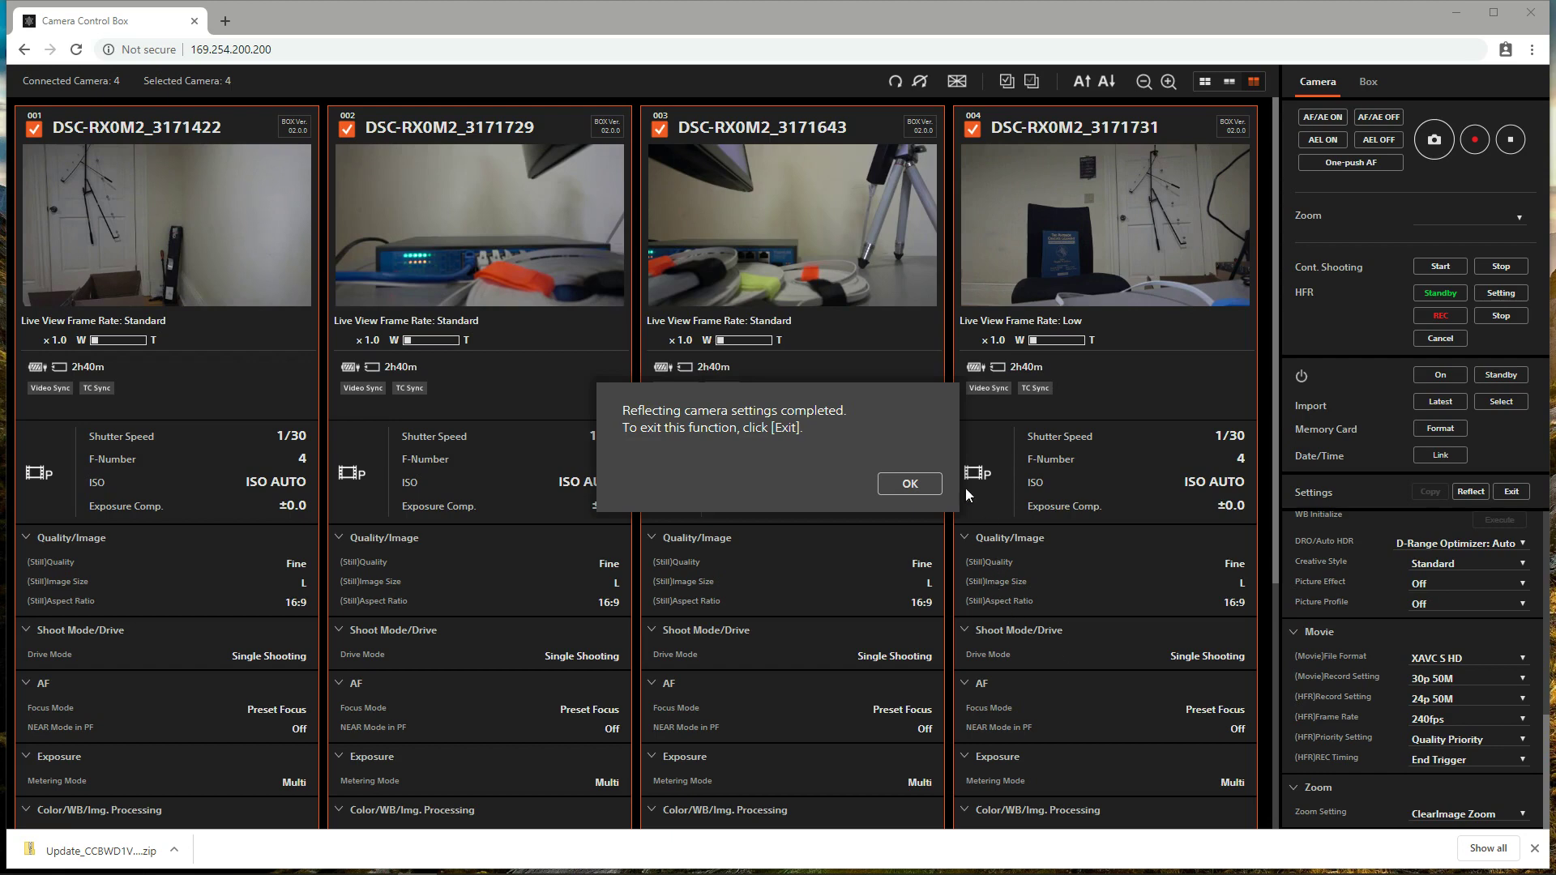
click(921, 489)
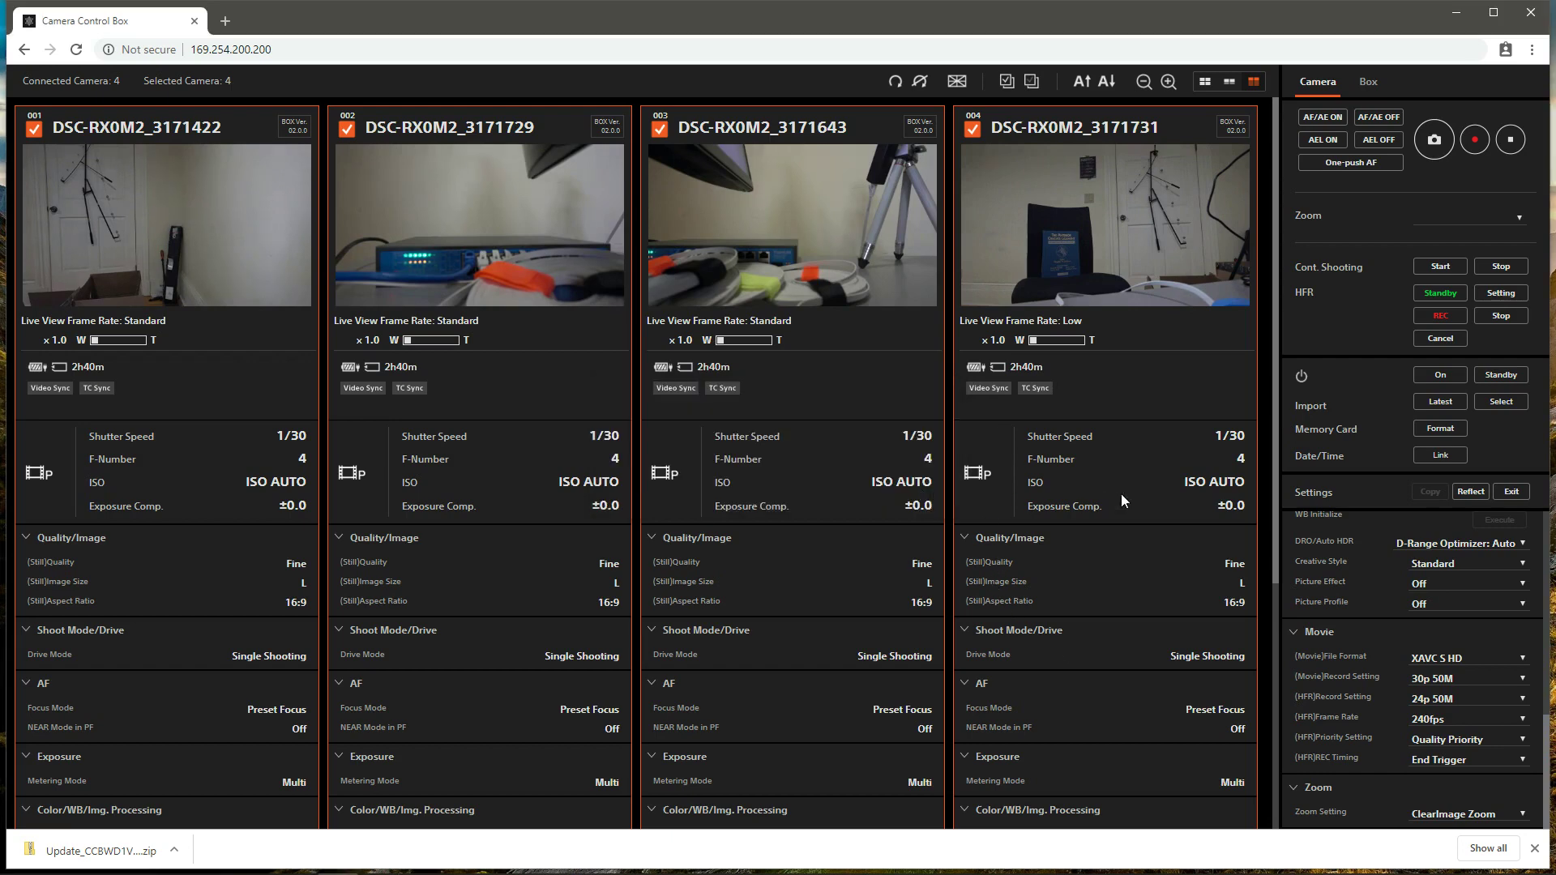
click(1517, 495)
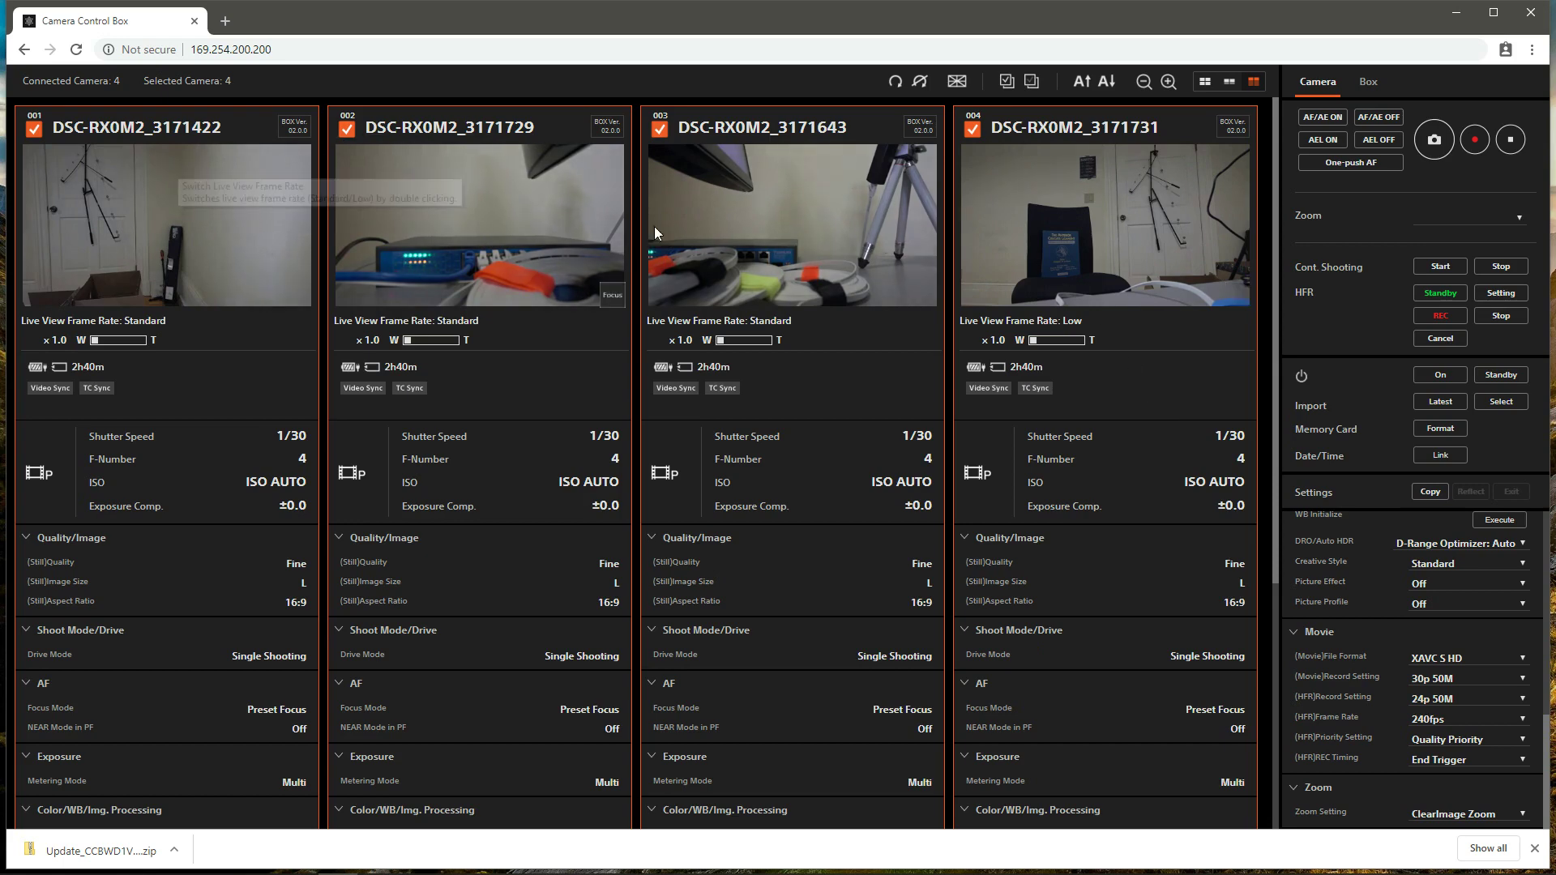
Step: Set the shoot mode of all selected cameras to (Movie)Program Auto
scroll(1447, 574, up, 4)
scroll(1447, 574, up, 3)
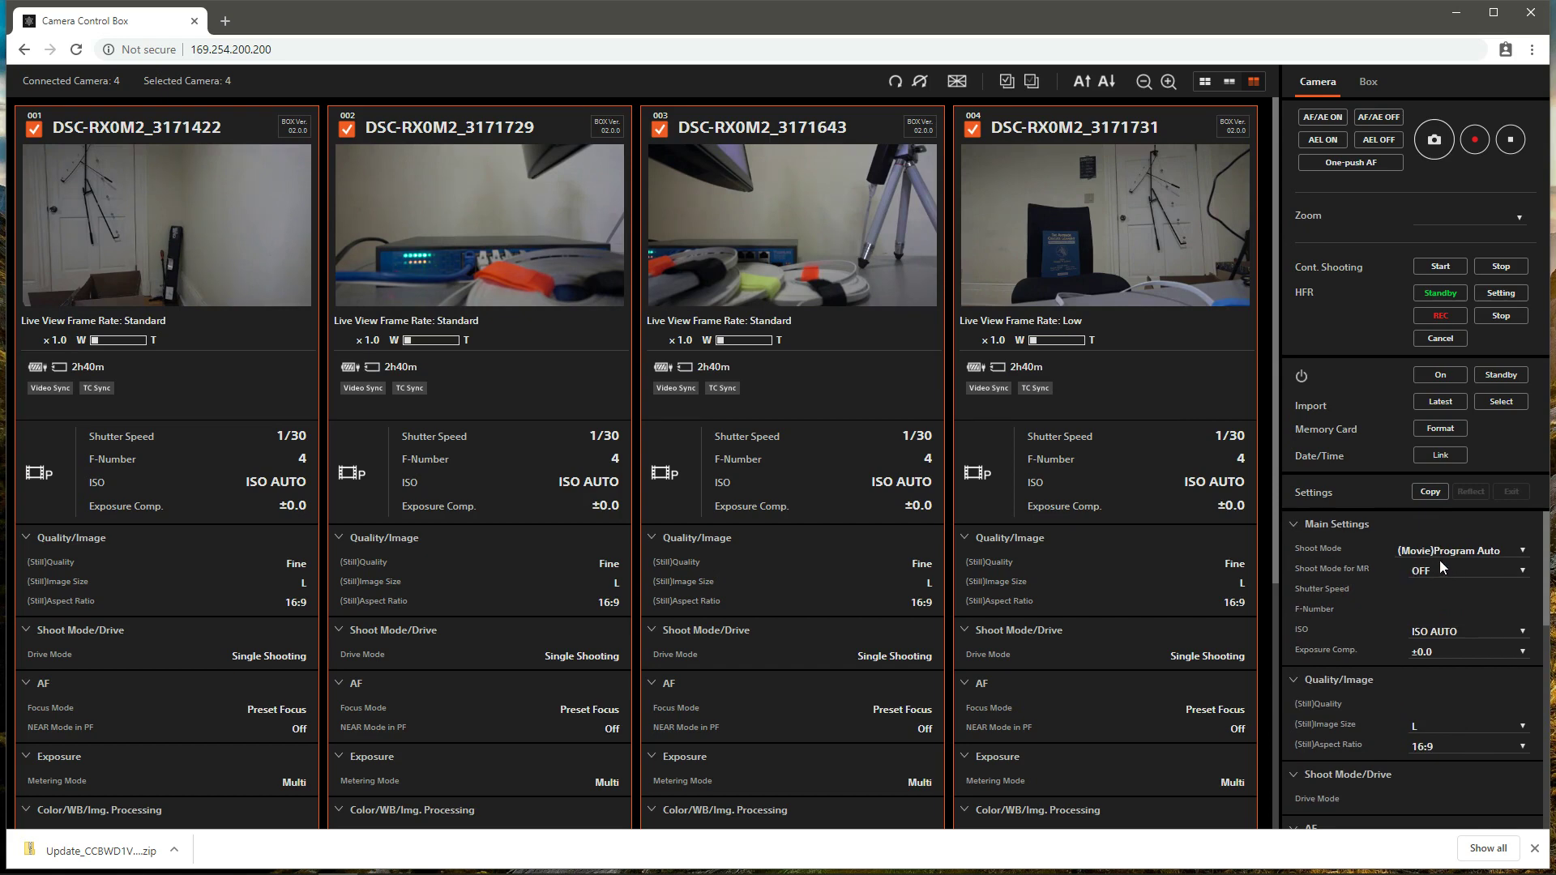
click(1472, 550)
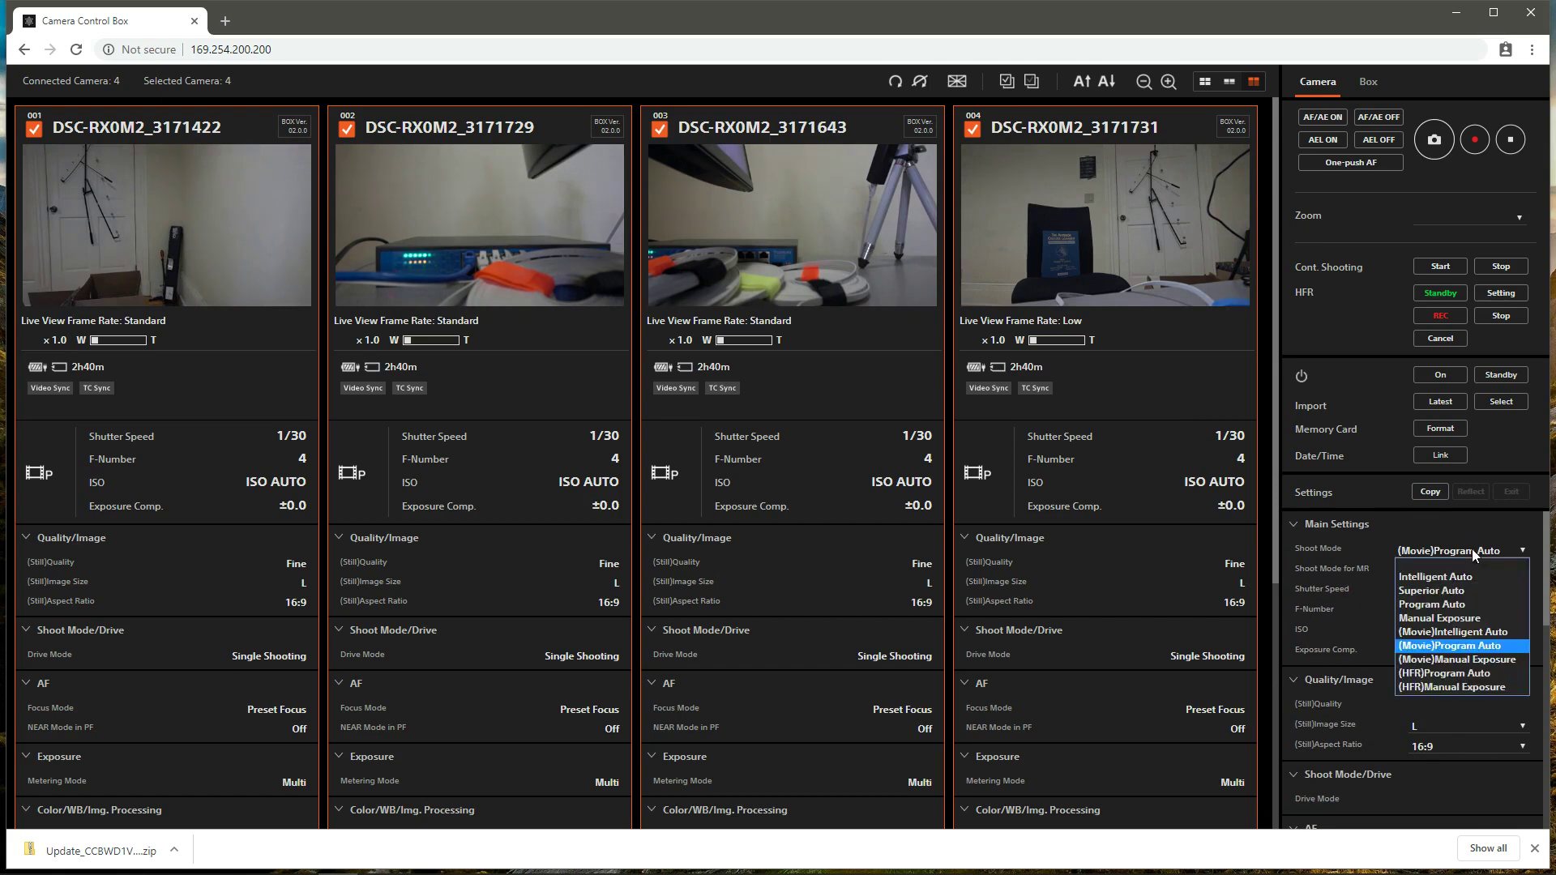
click(1470, 645)
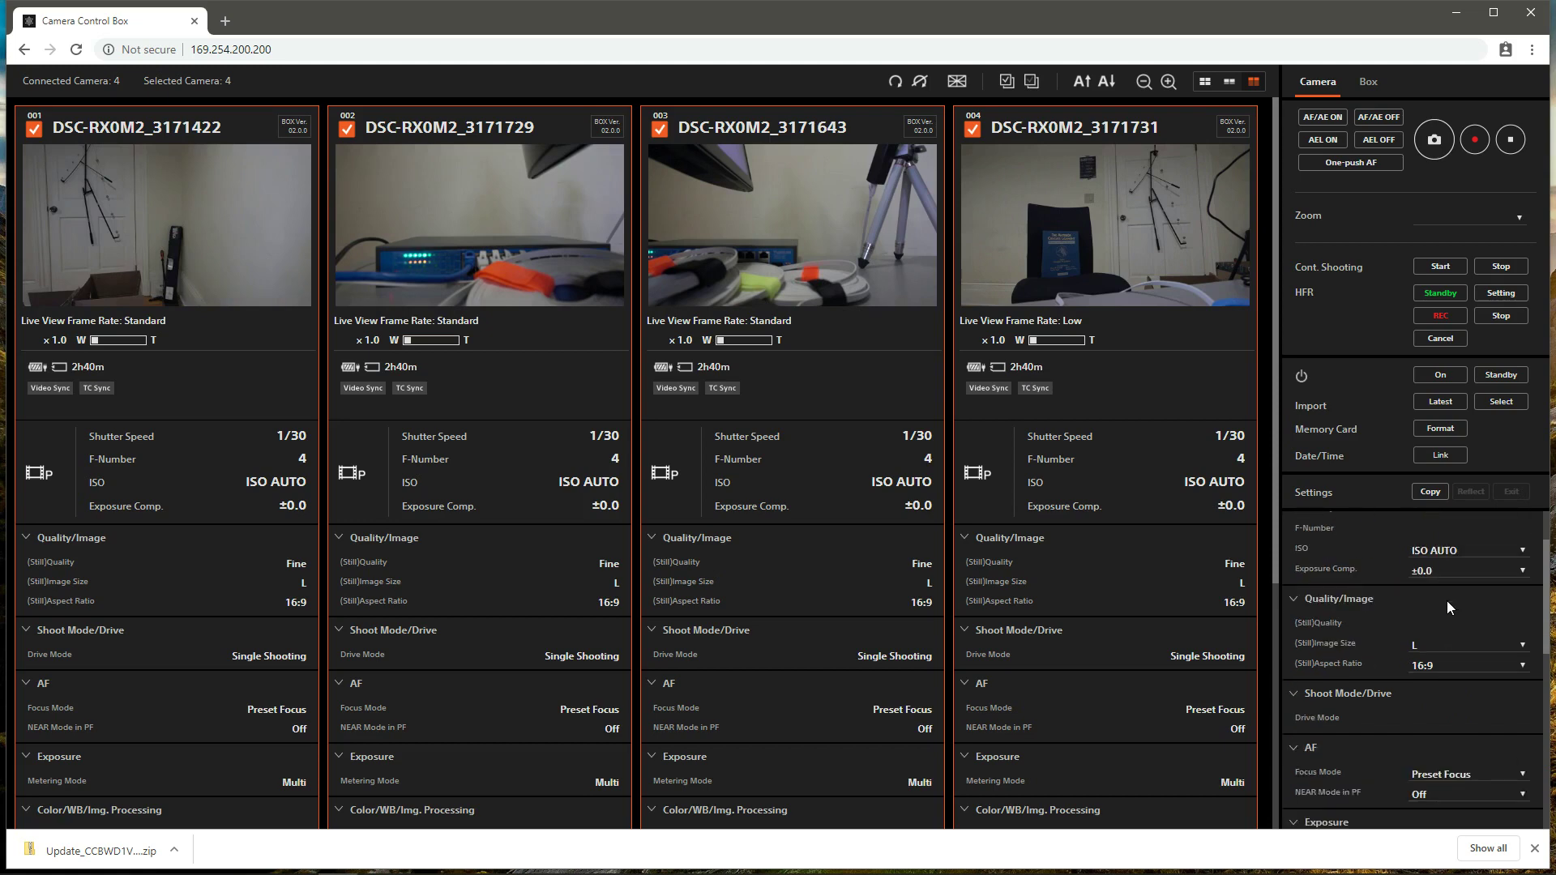
Step: Set the focus mode to Preset Focus and NEAR Mode in PF to Off for all selected cameras
scroll(1447, 601, down, 3)
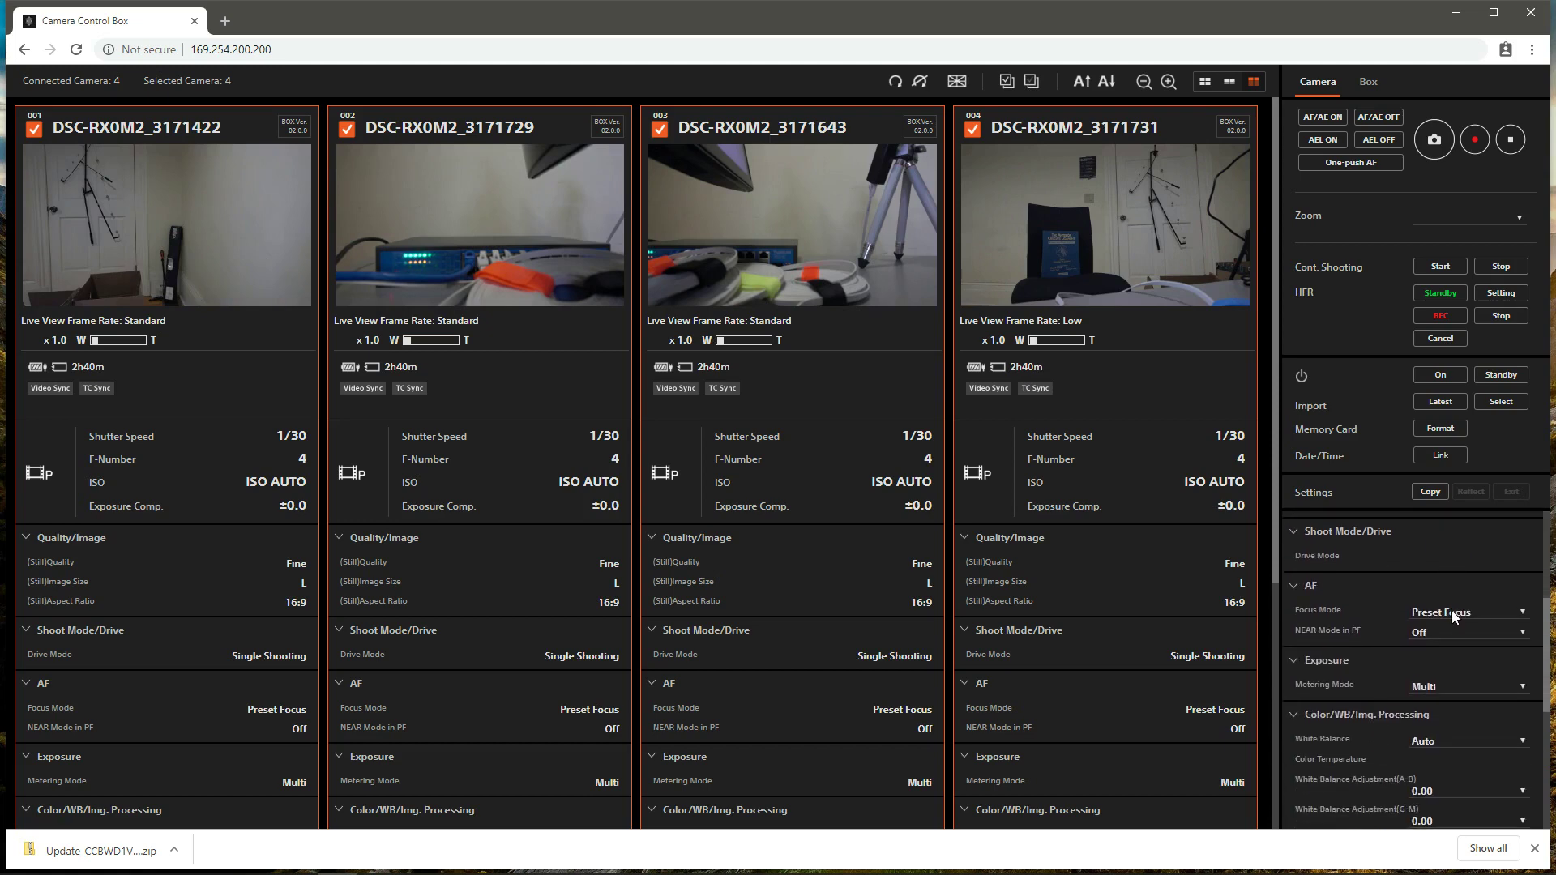
click(1451, 611)
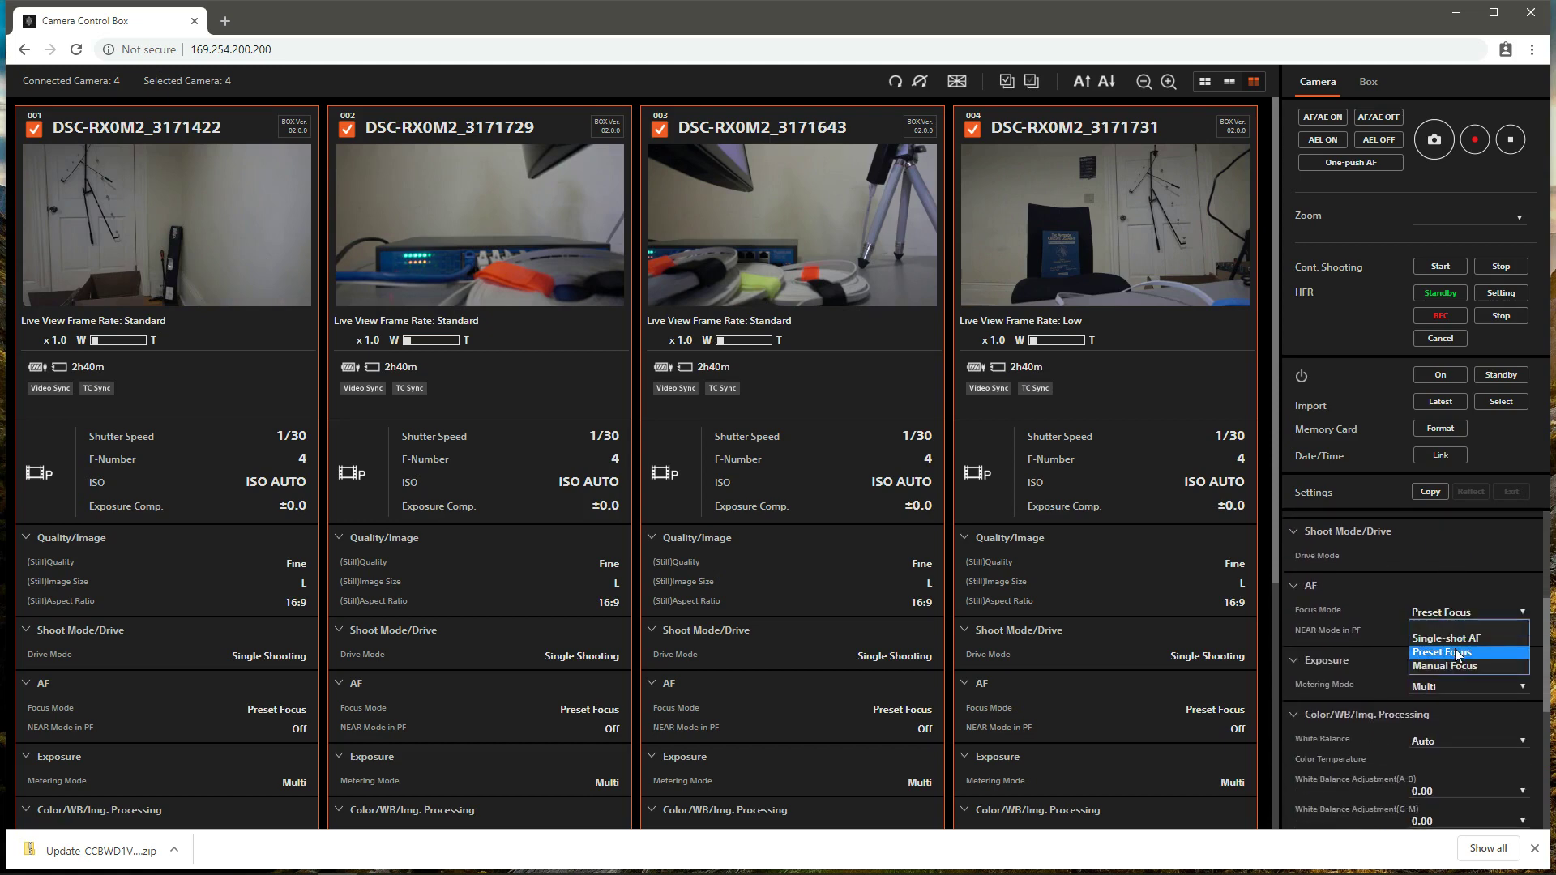
click(1459, 653)
click(1453, 634)
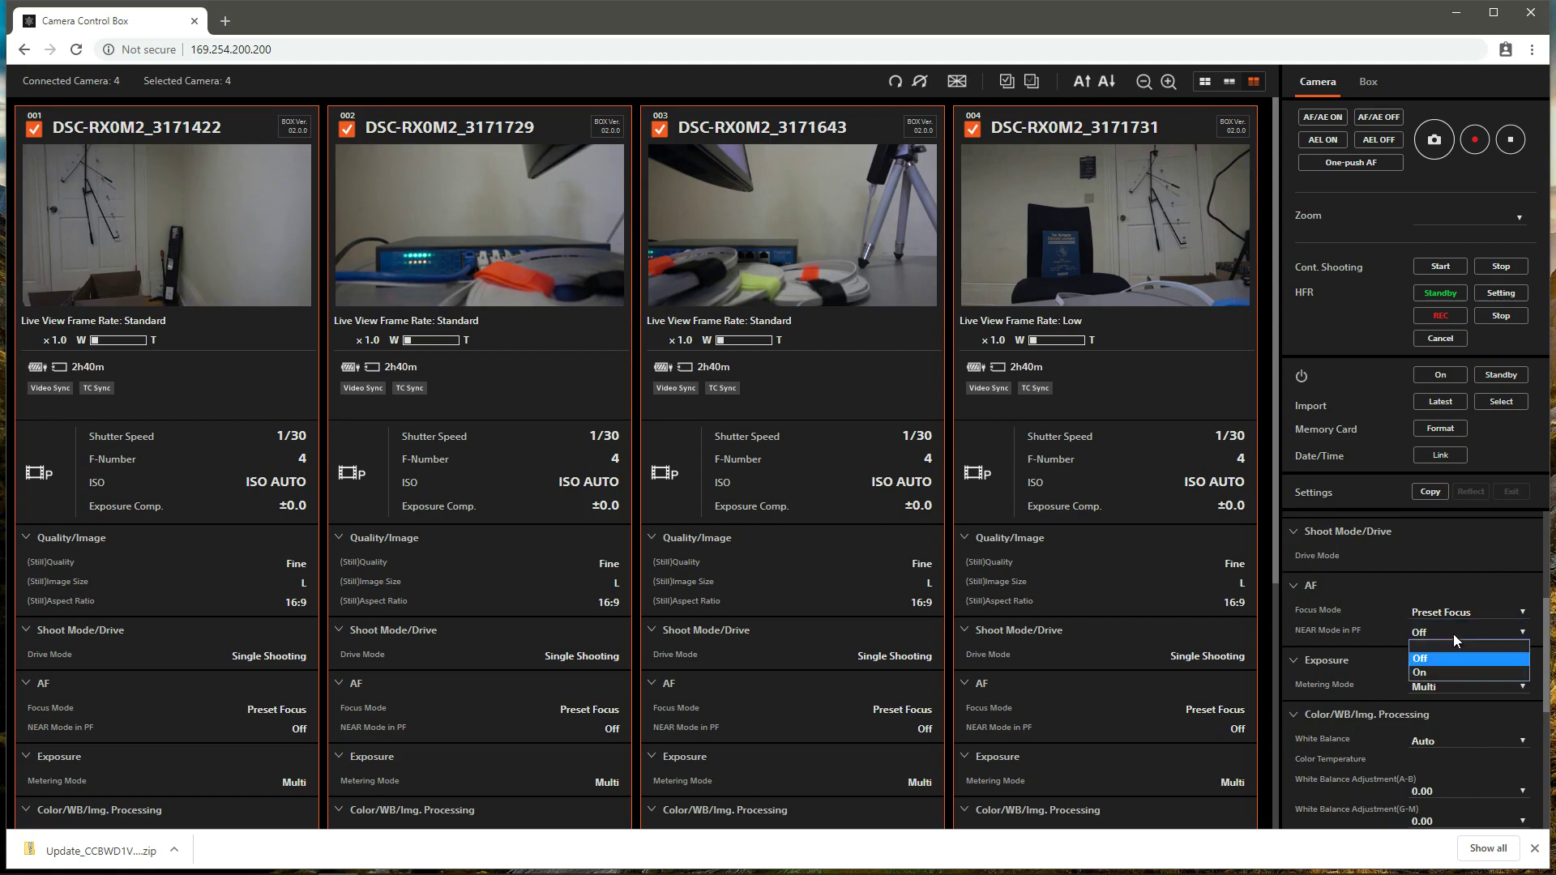
click(1451, 657)
Step: Set the movie file format to XAVC S HD and the movie record setting to 60p 50M
scroll(1469, 591, down, 2)
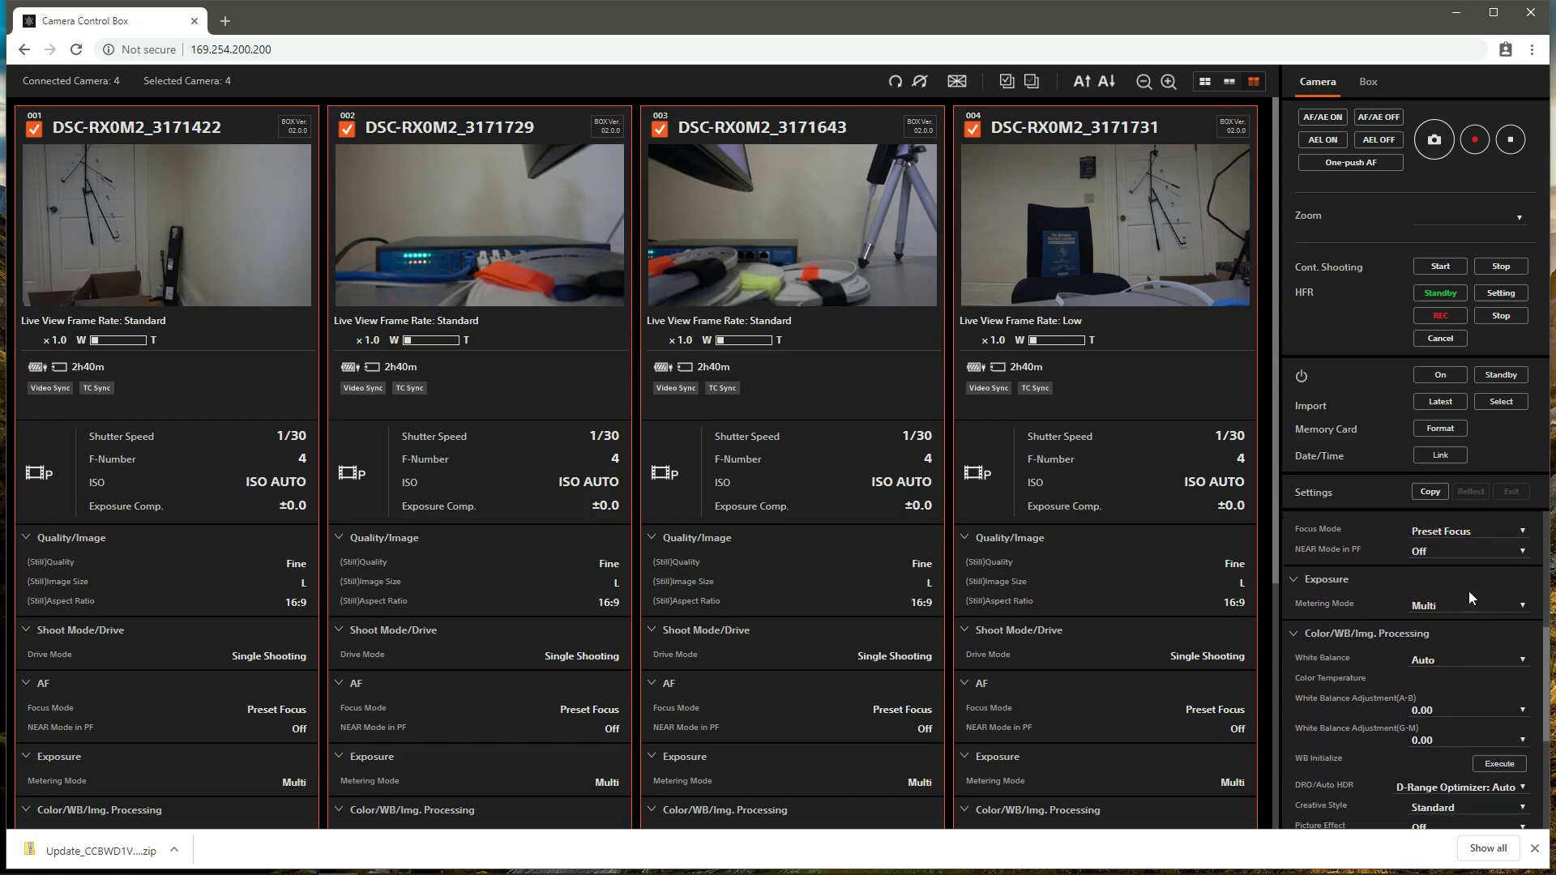
scroll(1469, 591, up, 1)
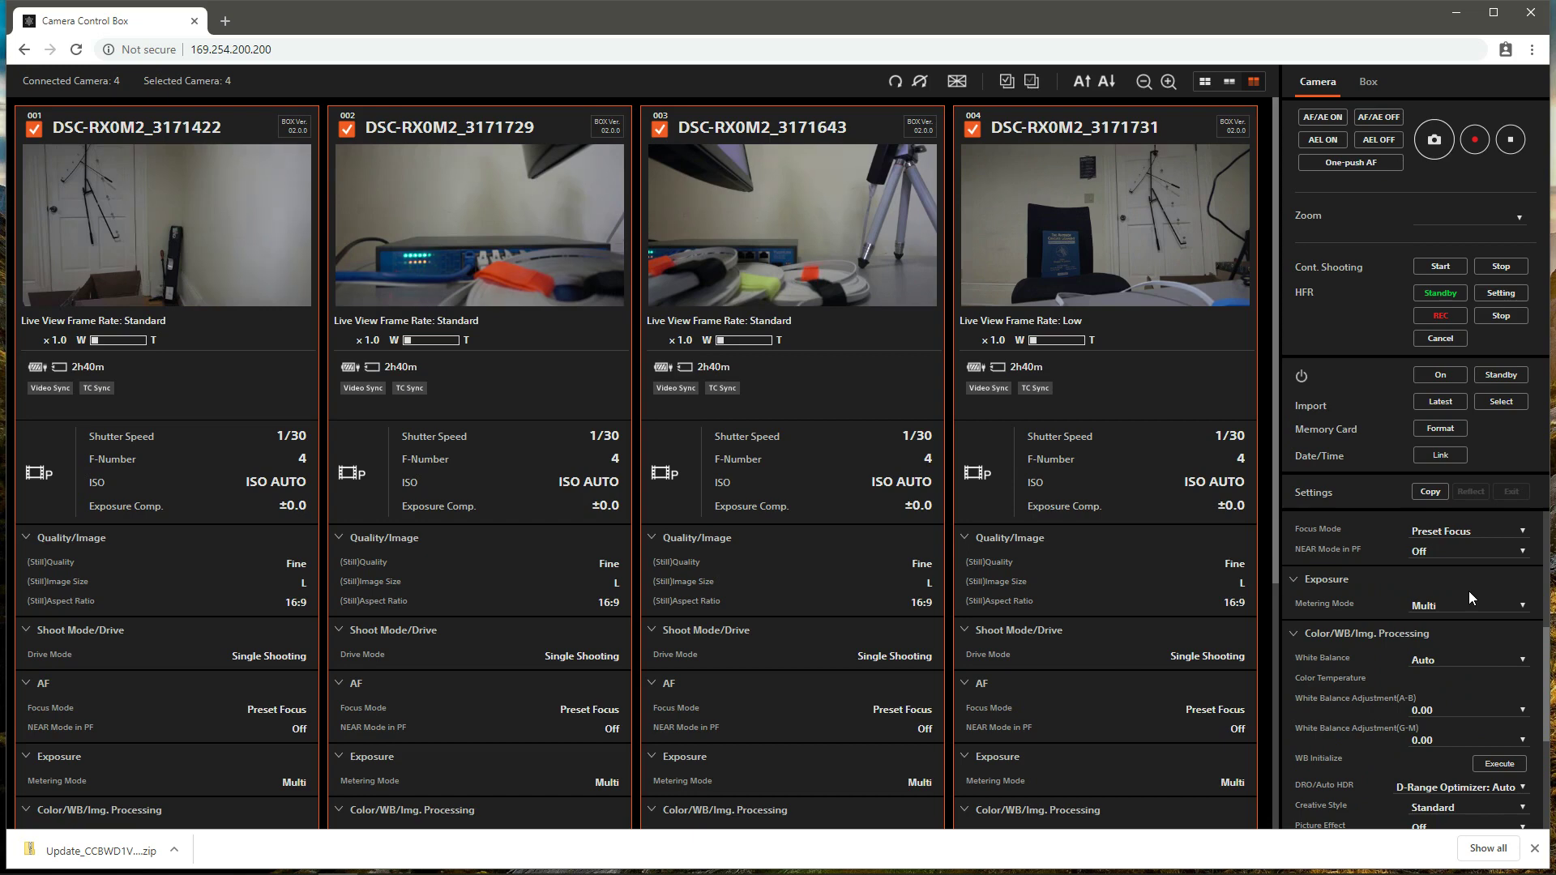
scroll(1456, 629, down, 3)
scroll(1456, 624, down, 3)
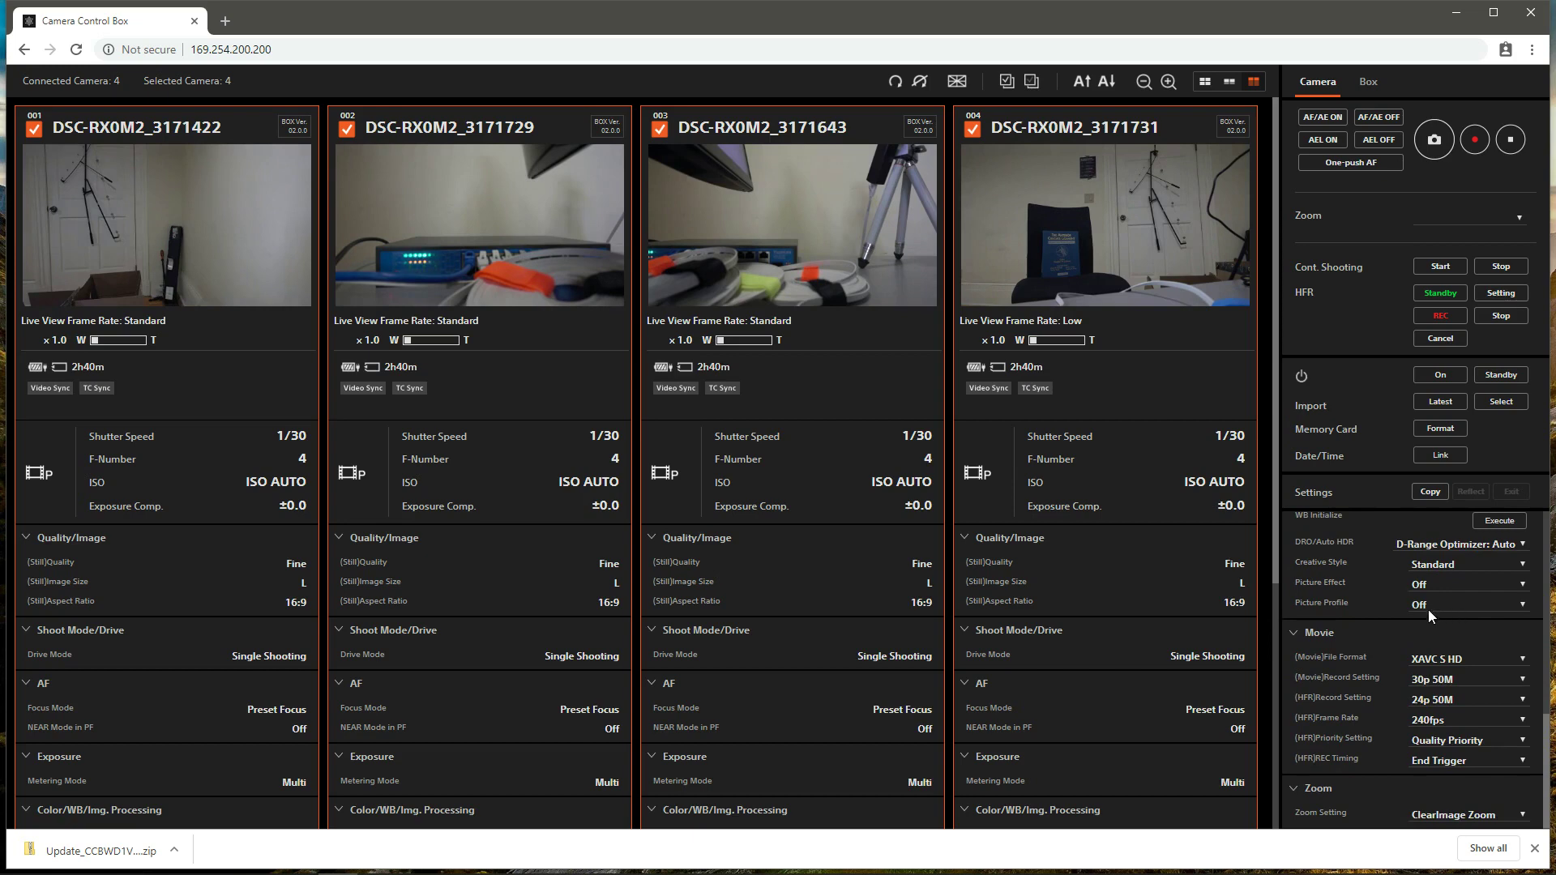
scroll(1396, 632, down, 1)
click(1439, 659)
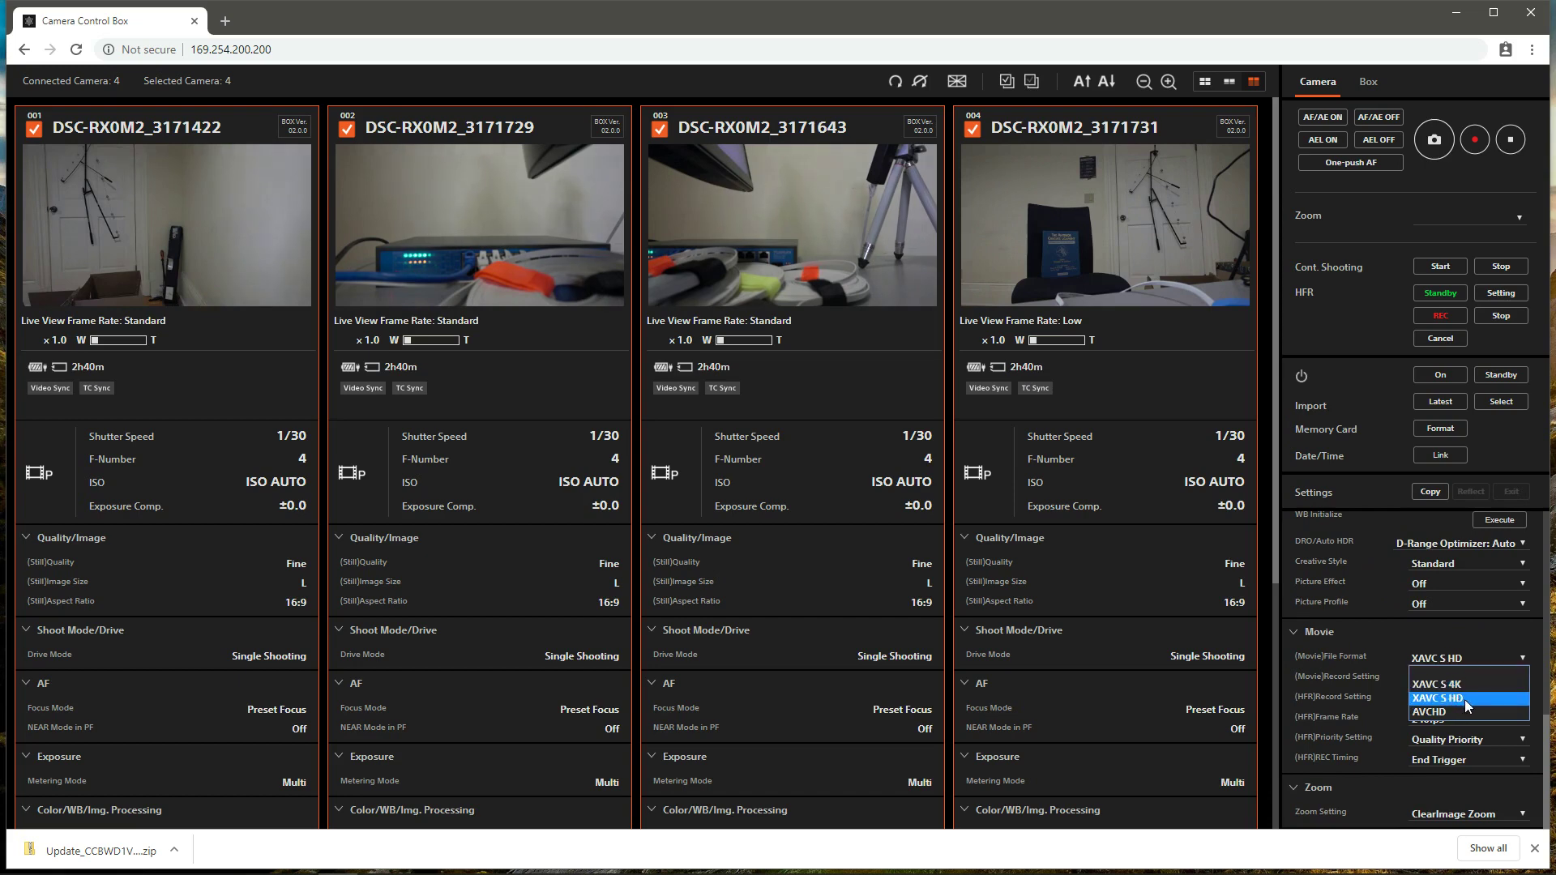
click(1466, 699)
click(1447, 681)
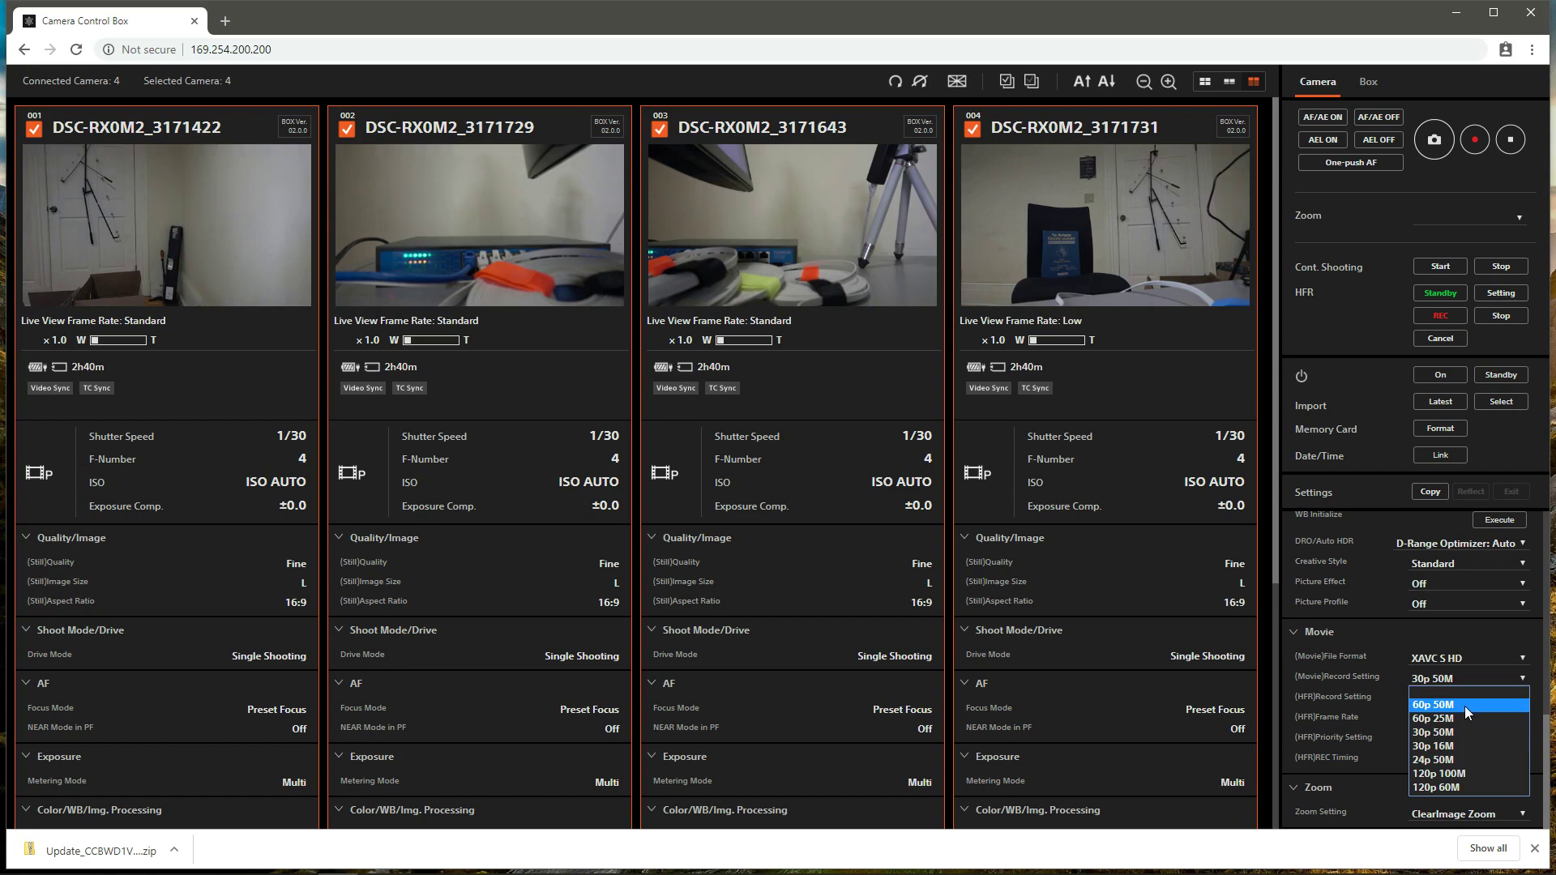
click(1466, 706)
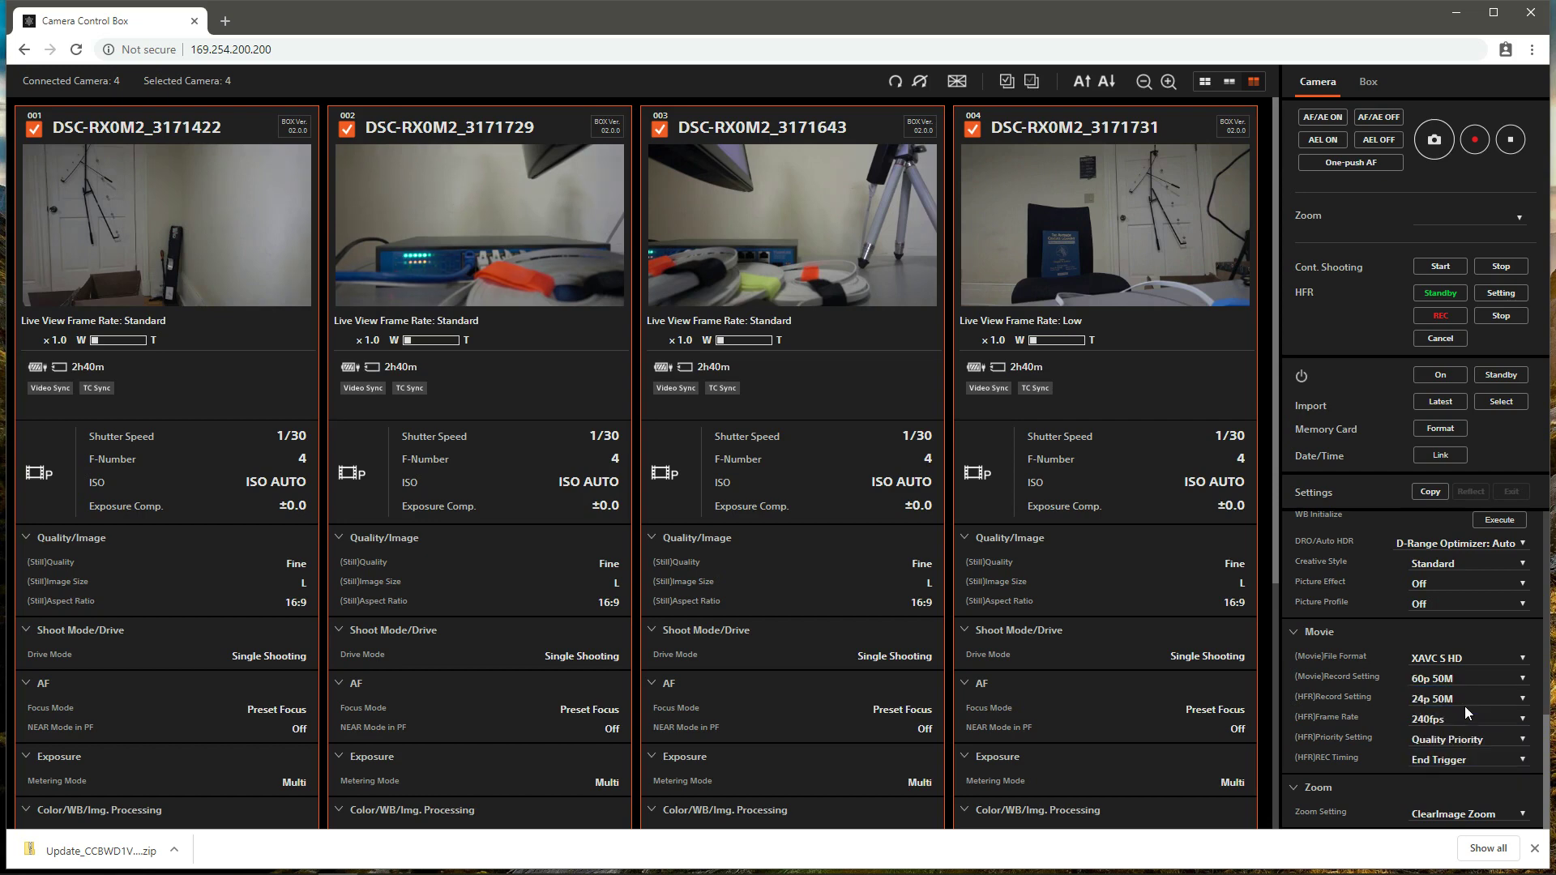
Step: Set the Video Sync Signal Setting to 60p/60i/30p and initialize all Camera Control Boxes
scroll(1448, 583, up, 5)
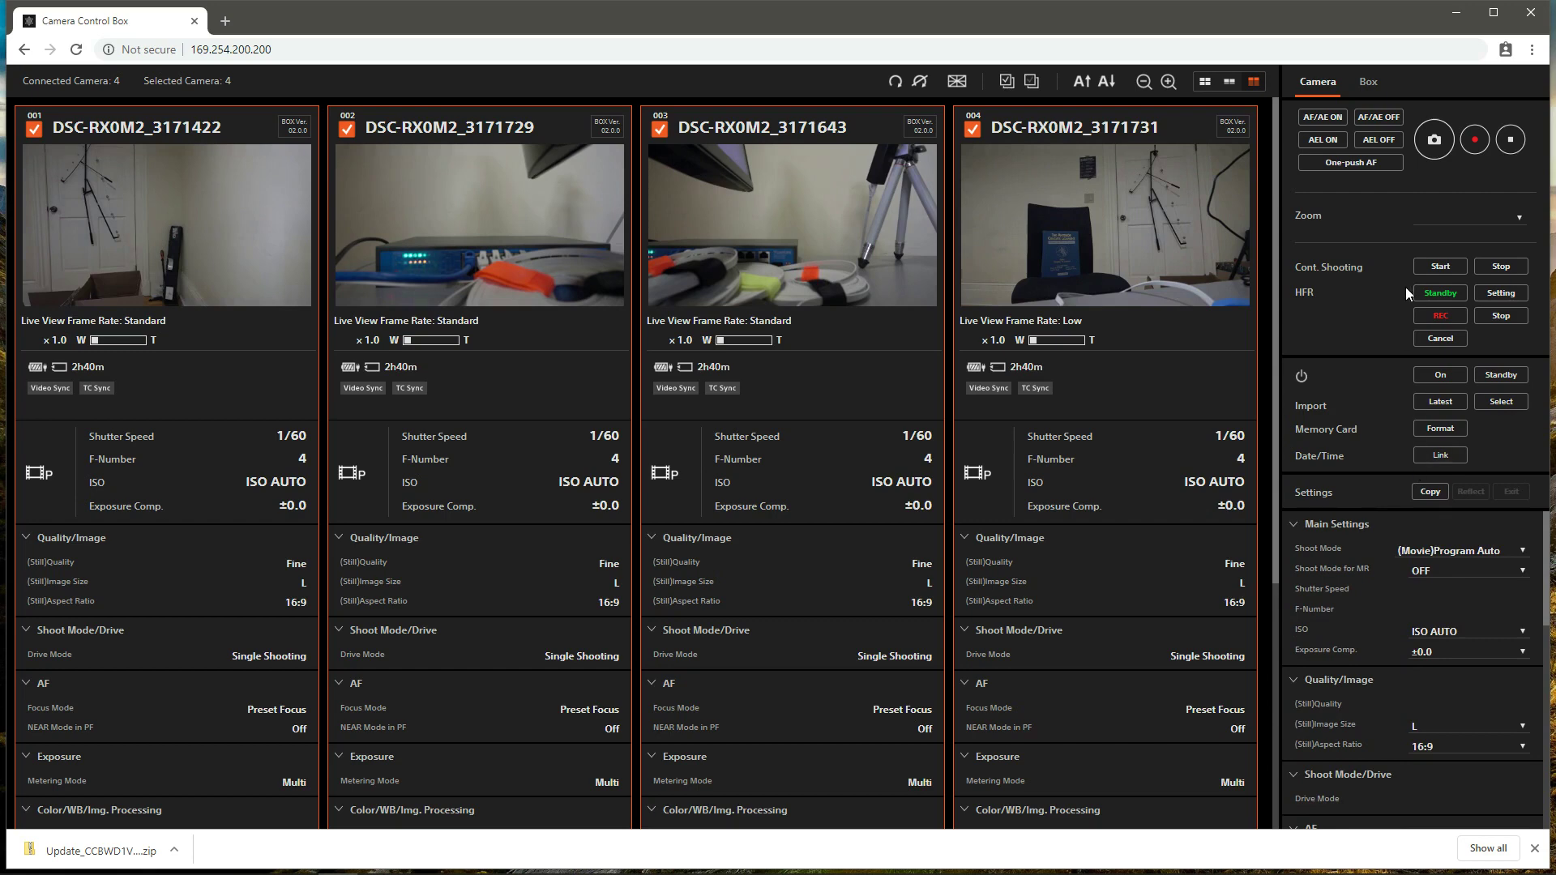
click(1370, 84)
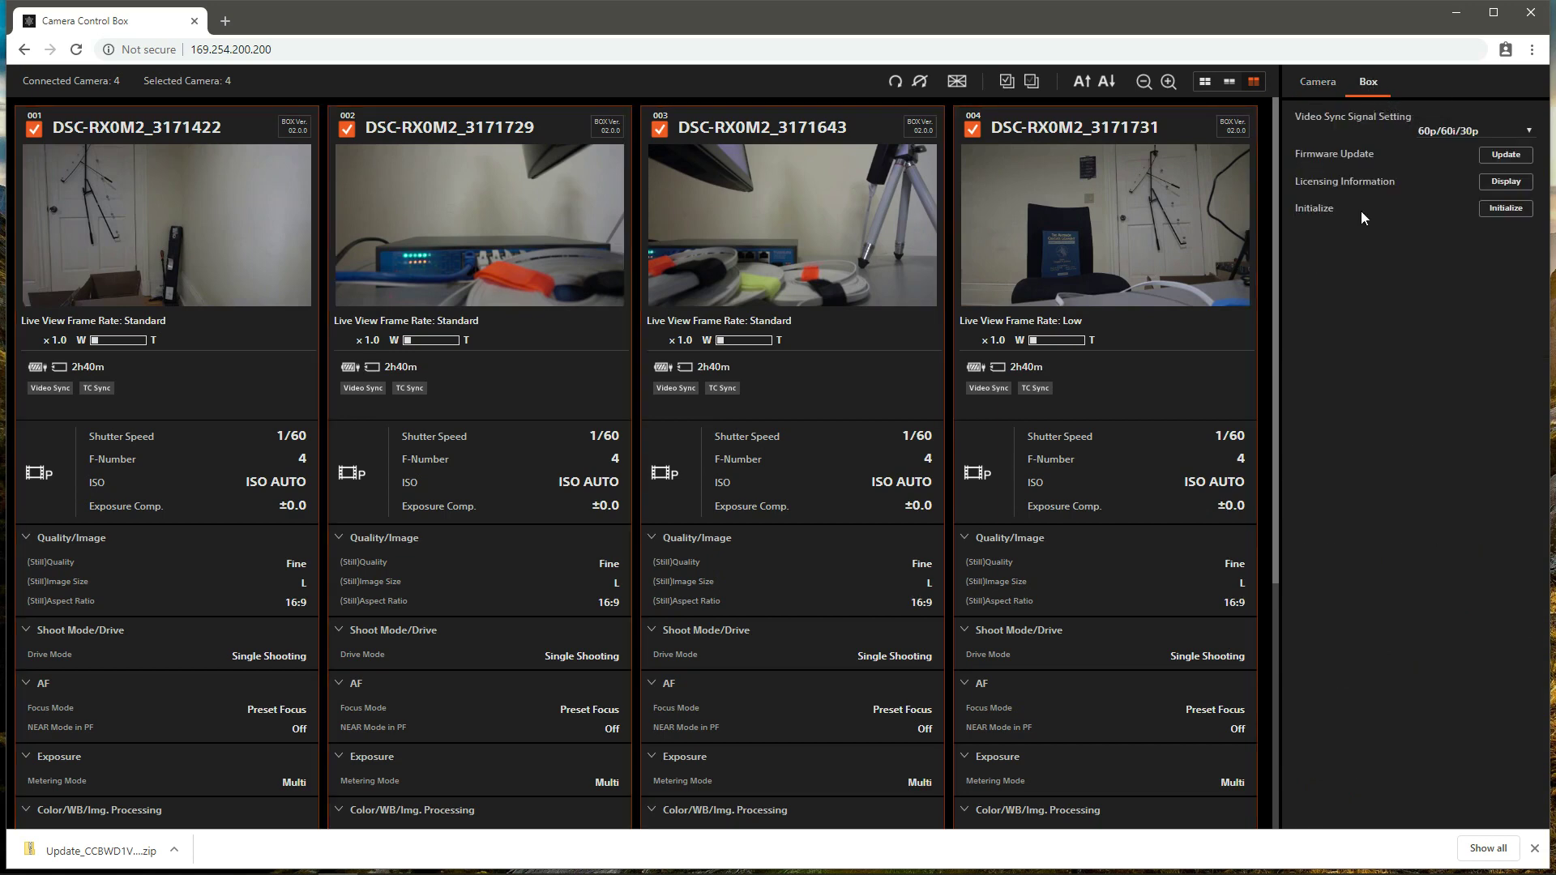
click(1449, 132)
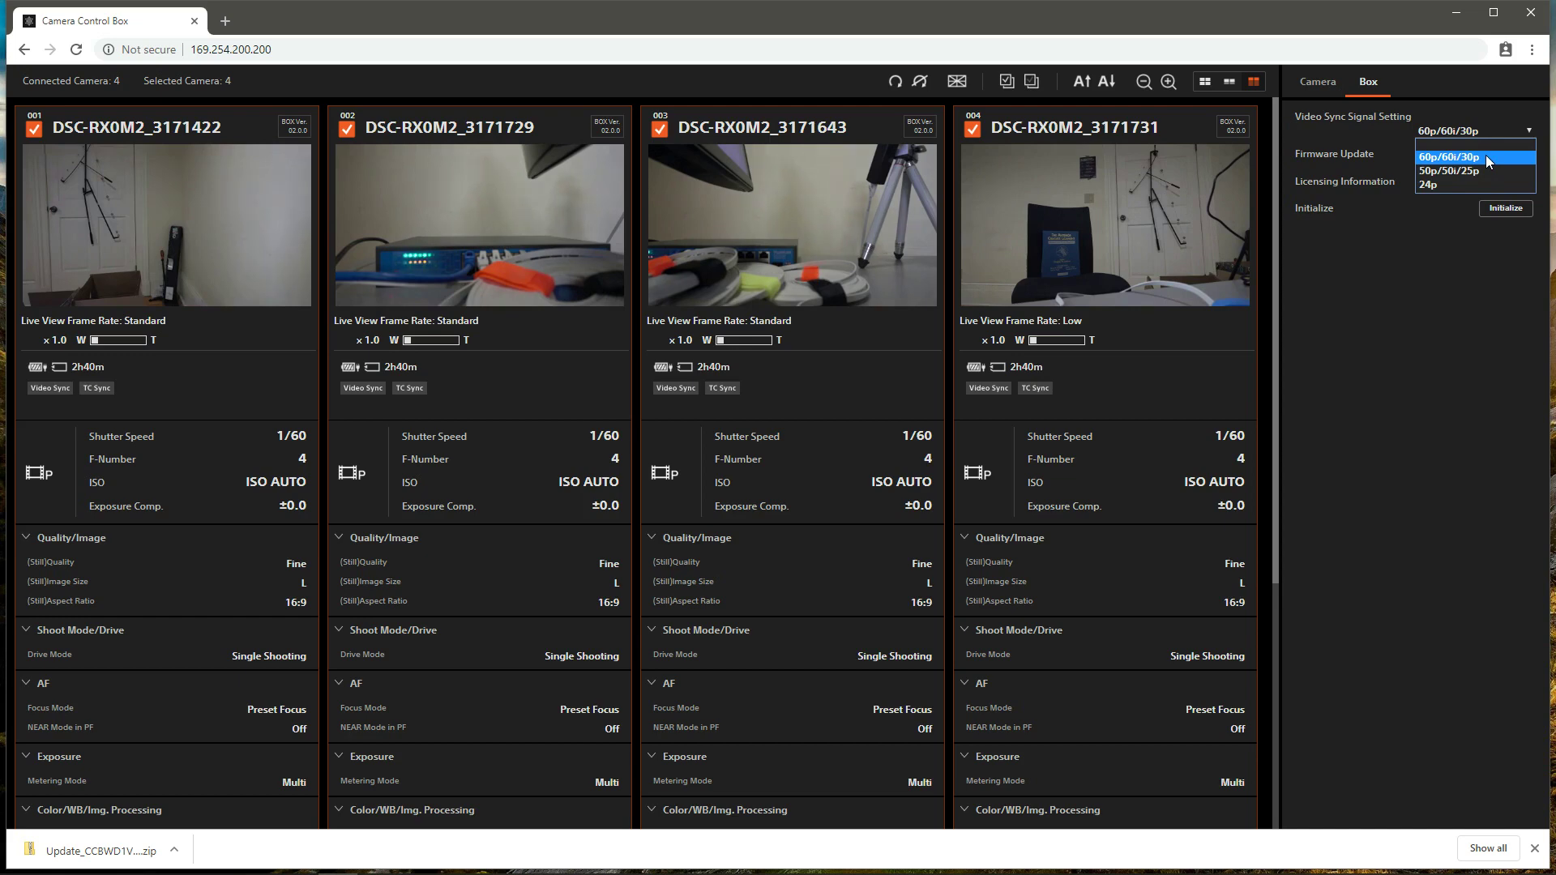
click(1488, 158)
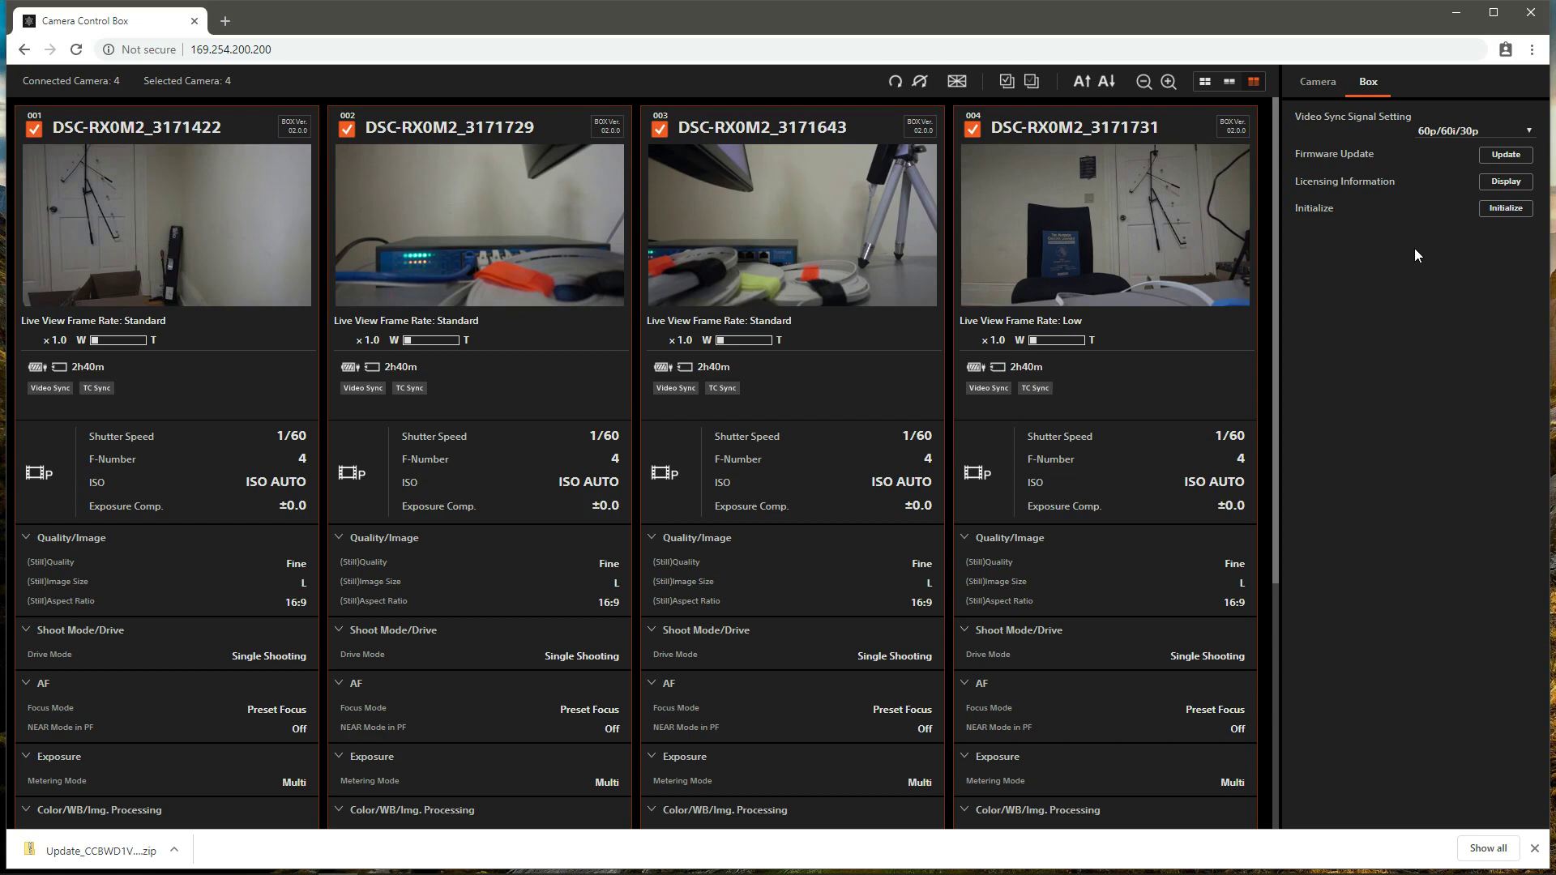
click(1495, 213)
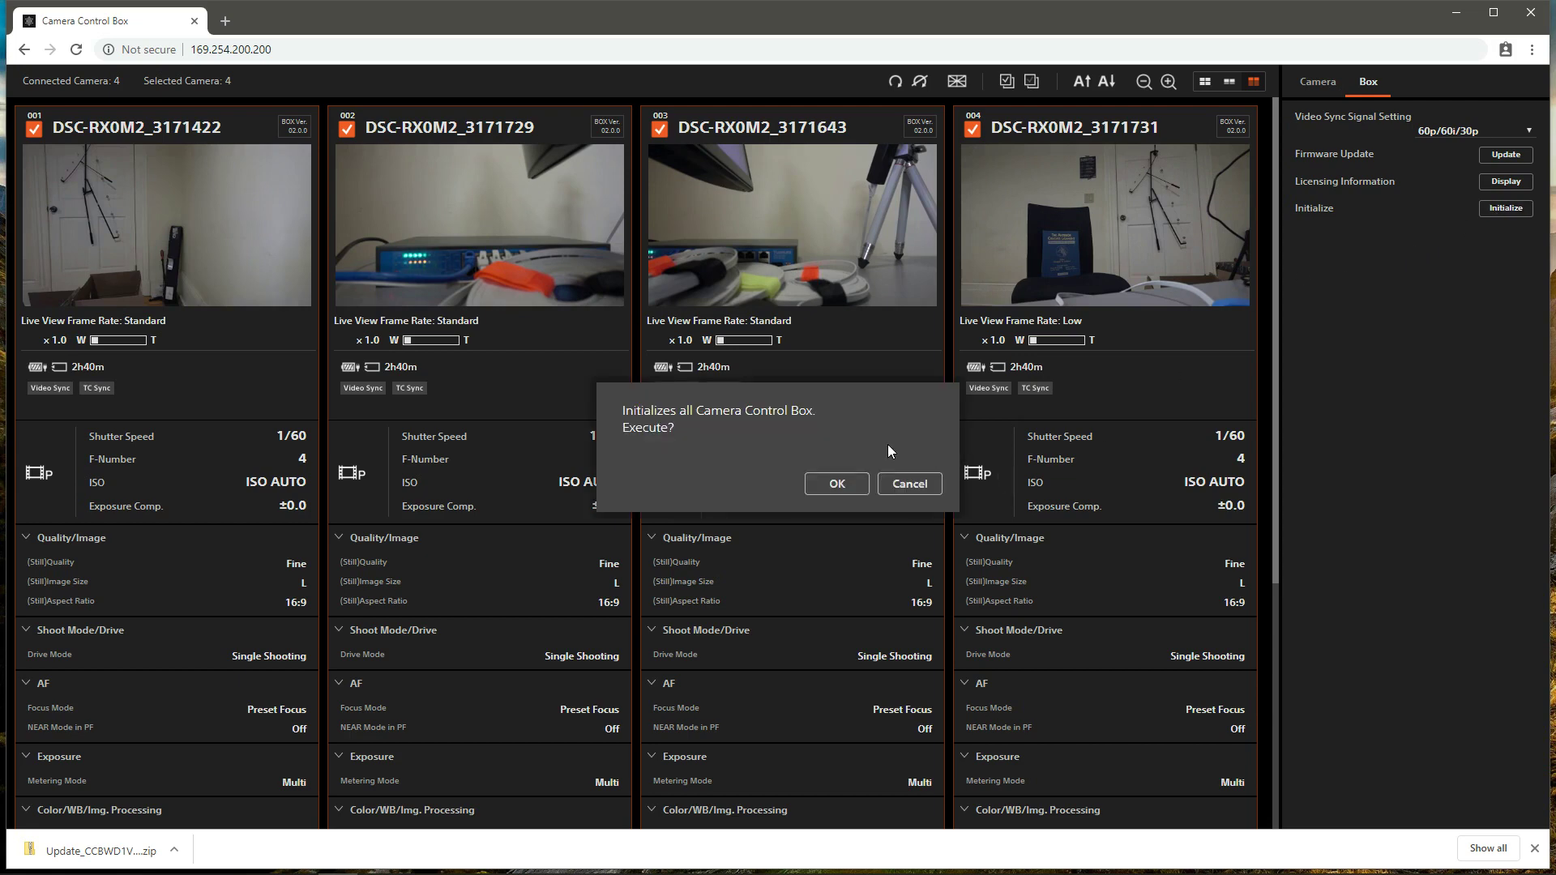
click(837, 483)
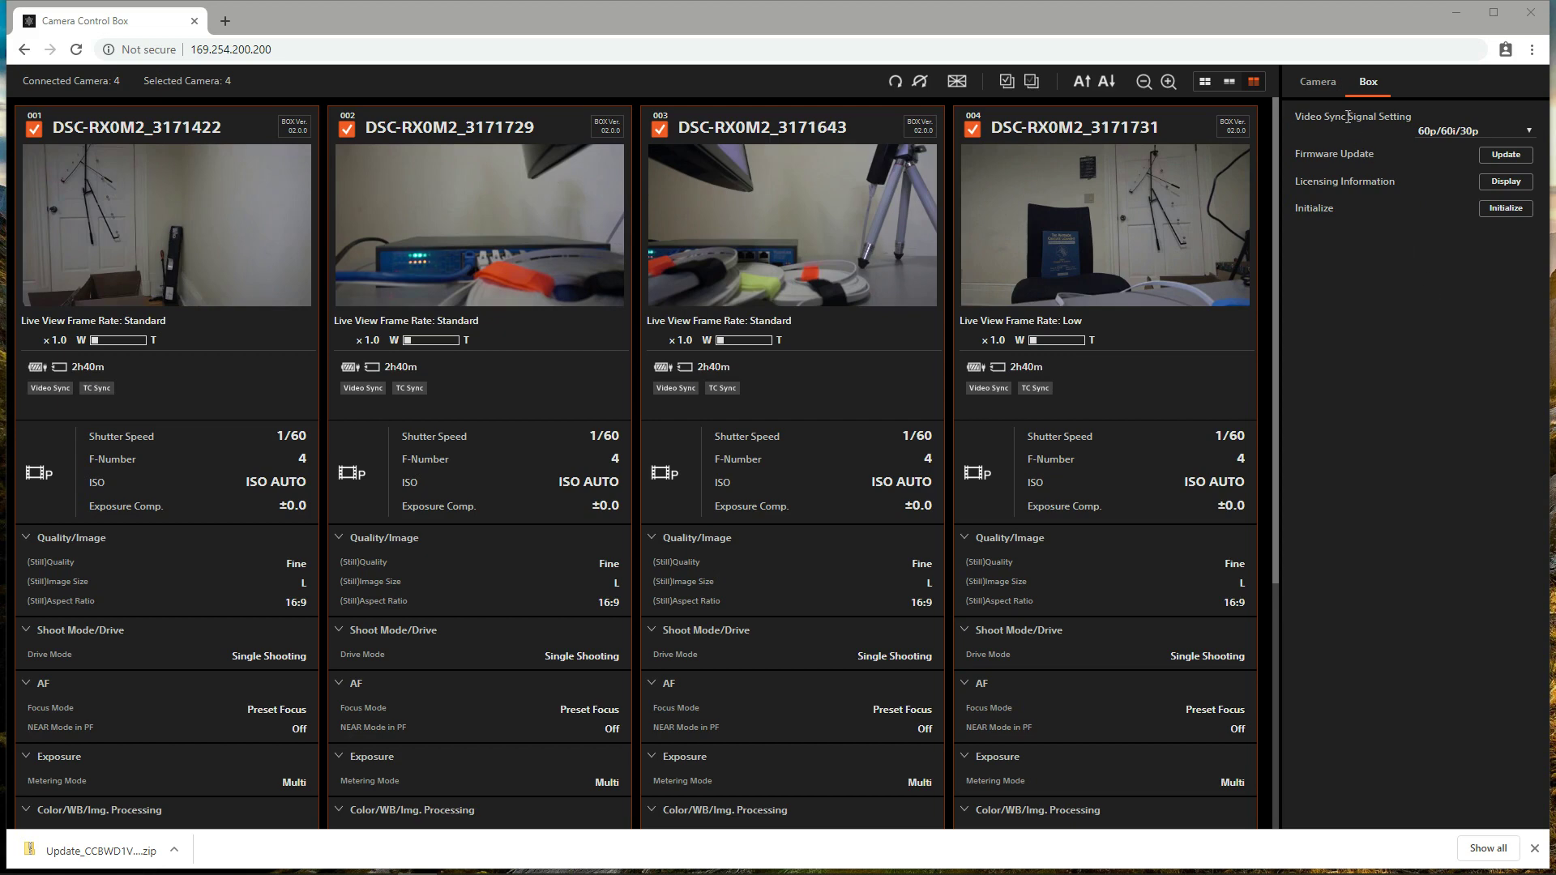
Step: Format the memory cards in all selected cameras
click(1318, 85)
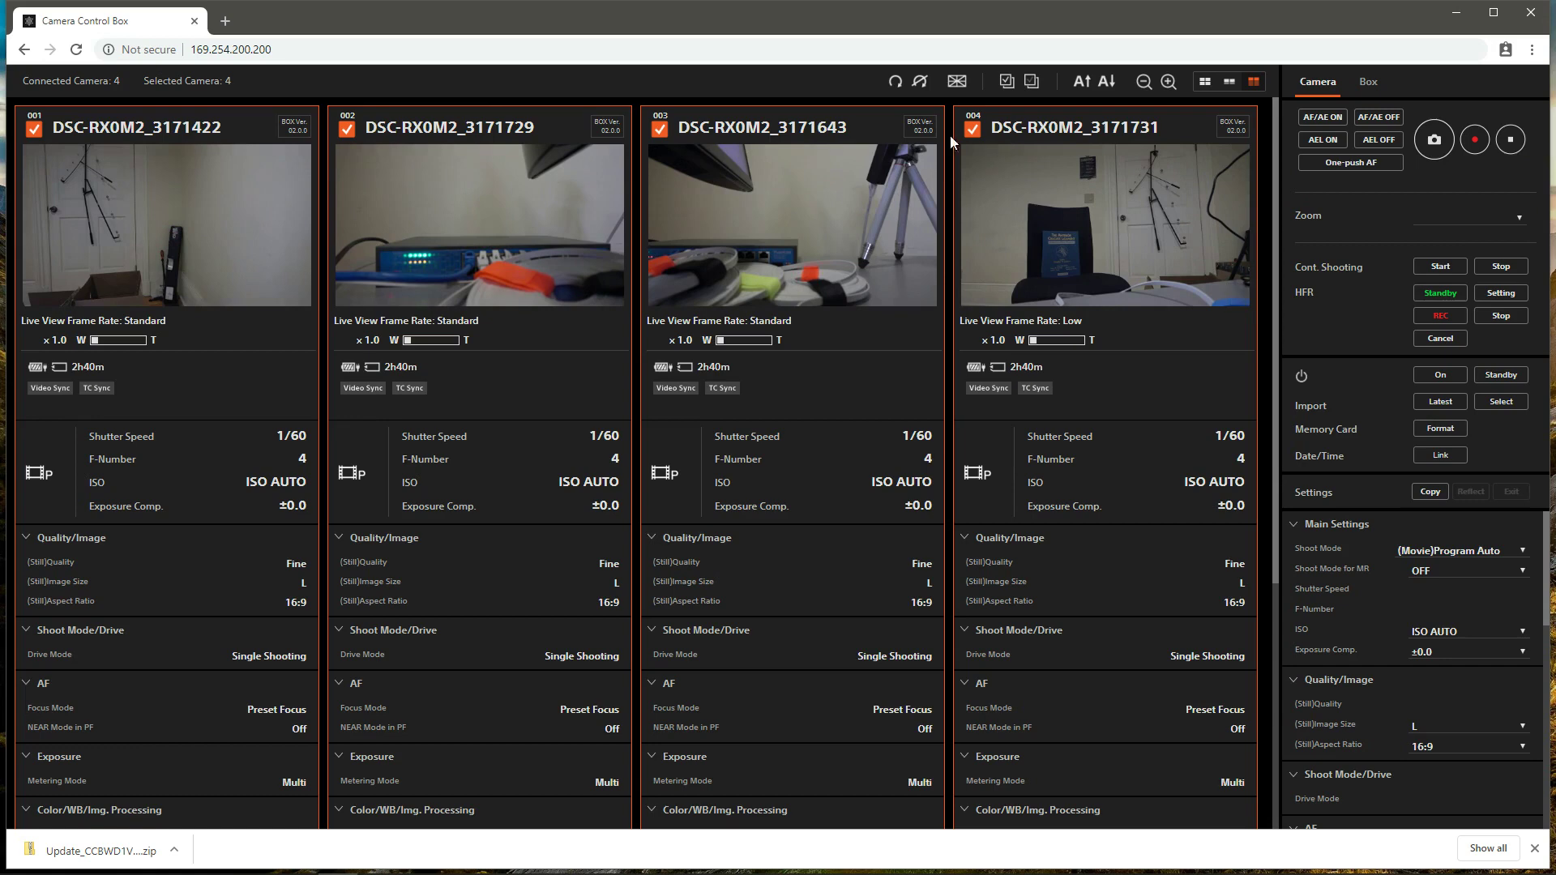
click(1447, 432)
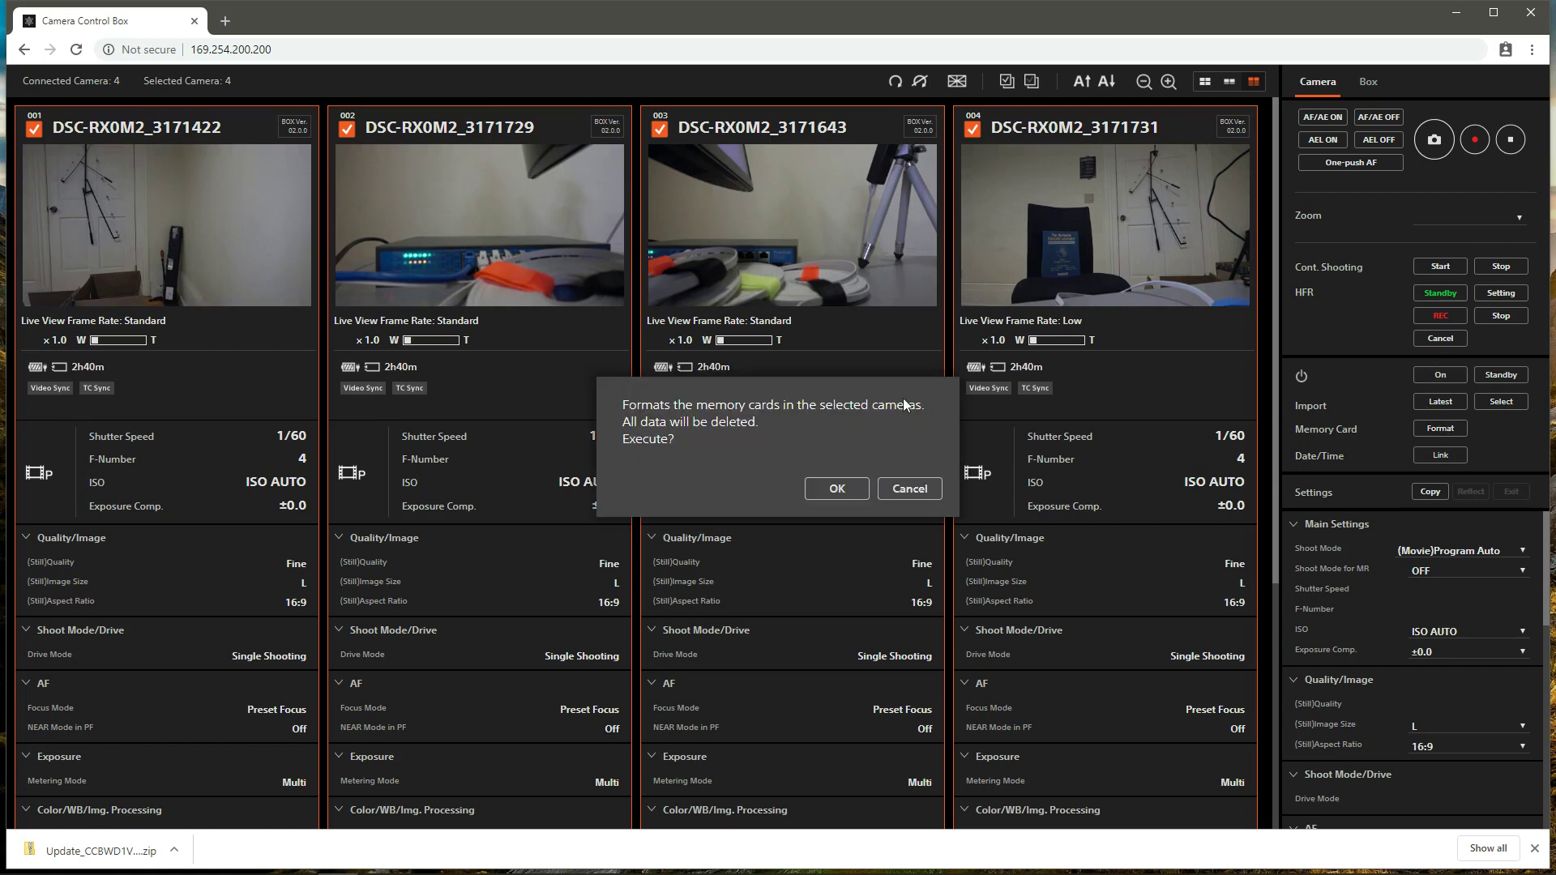
click(834, 490)
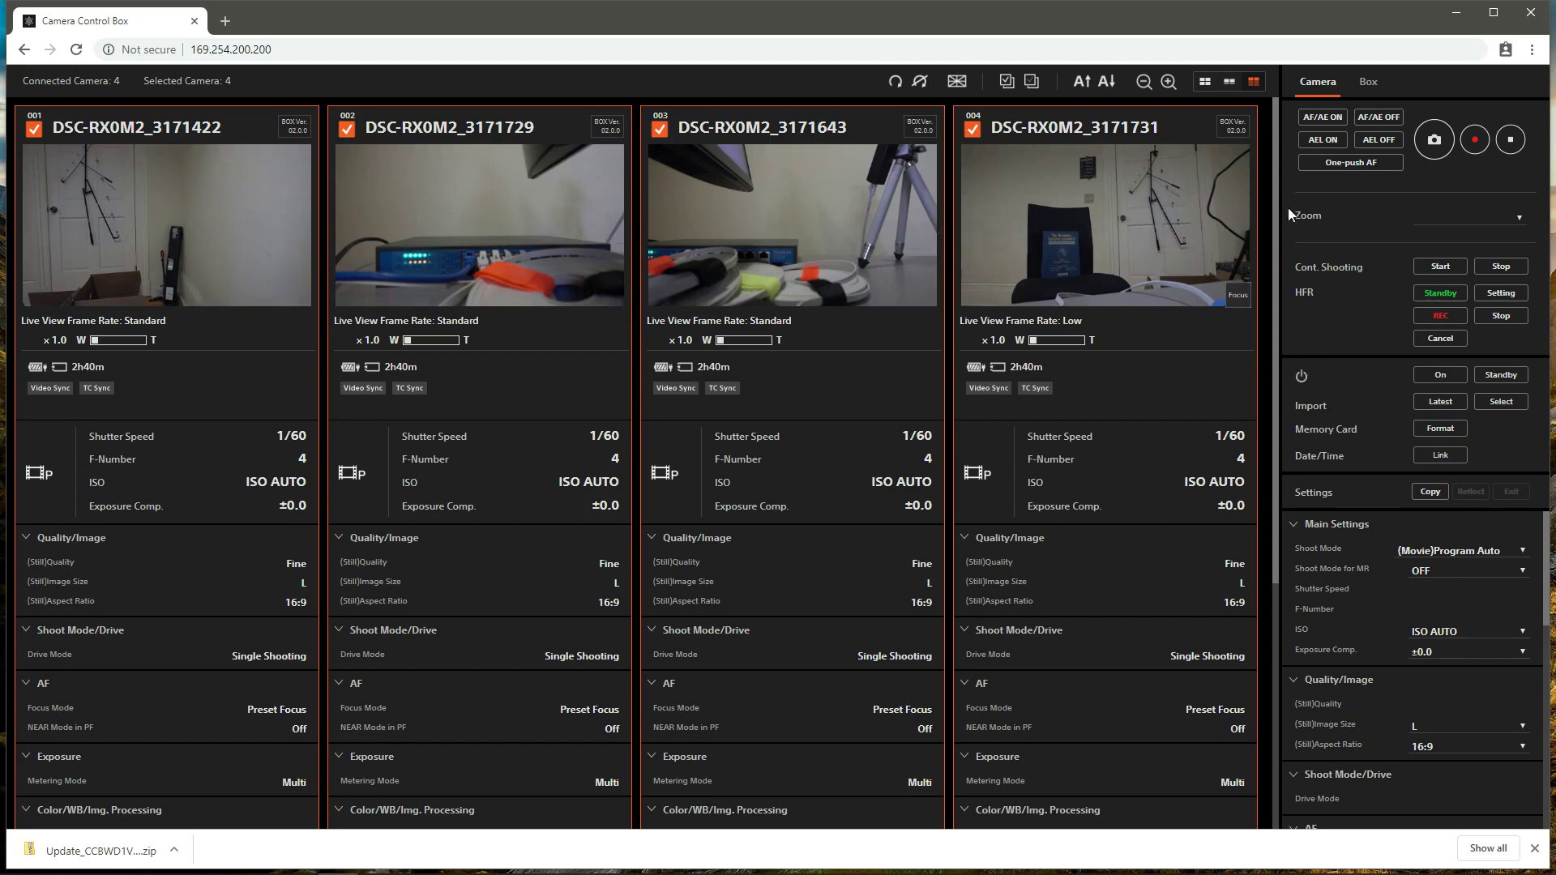
Step: Start movie recording on all selected cameras and stop it again
click(1468, 154)
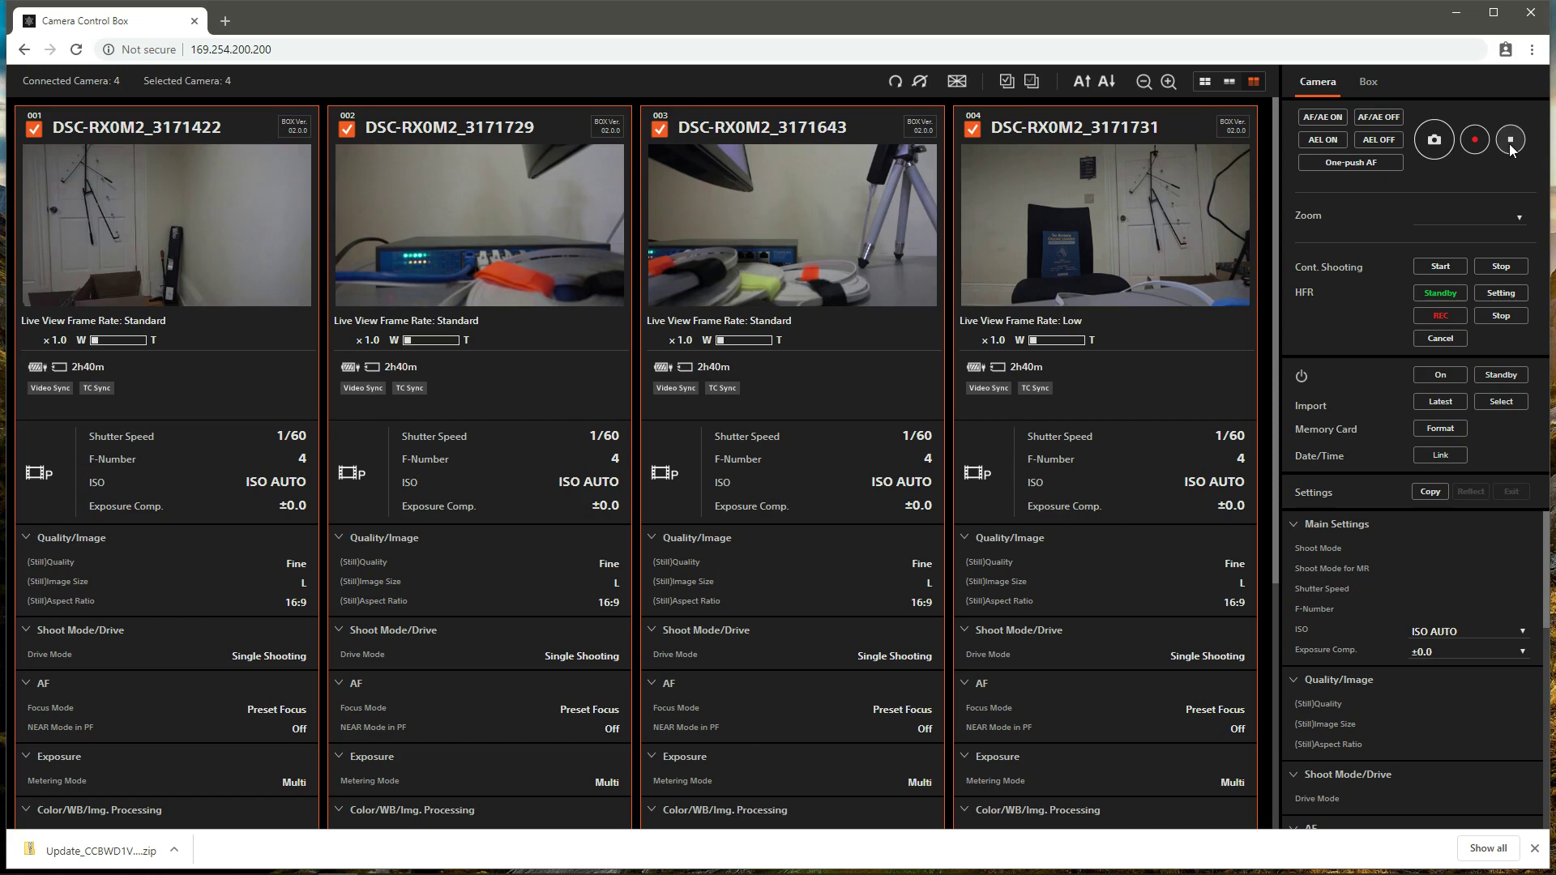
click(1511, 148)
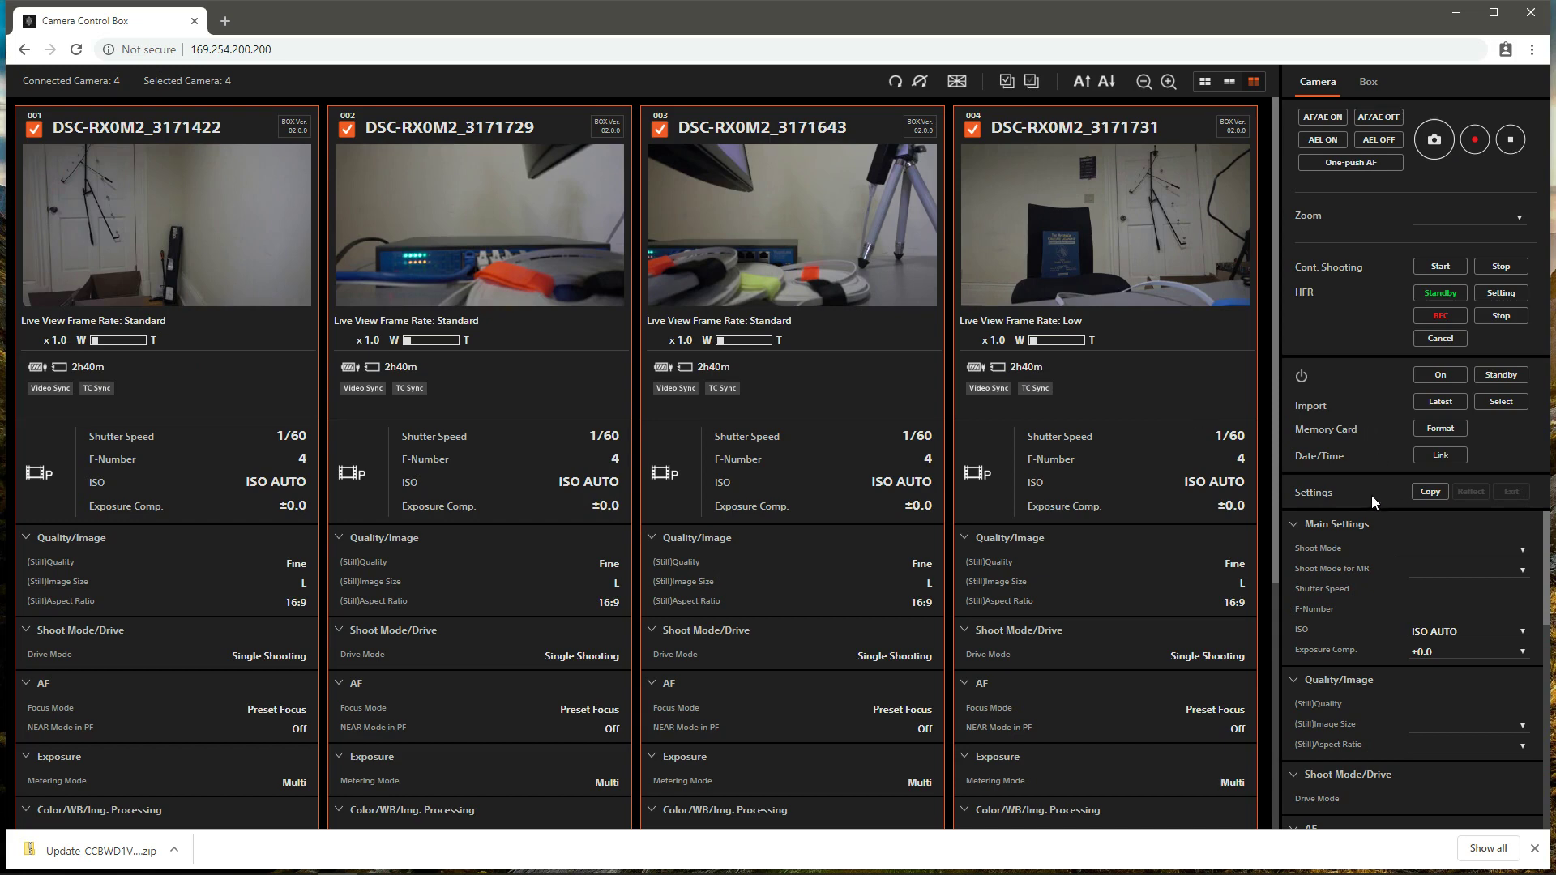
Step: Set the movie file format to XAVC S HD for all selected cameras and open the choices for the movie record setting
scroll(1428, 670, down, 8)
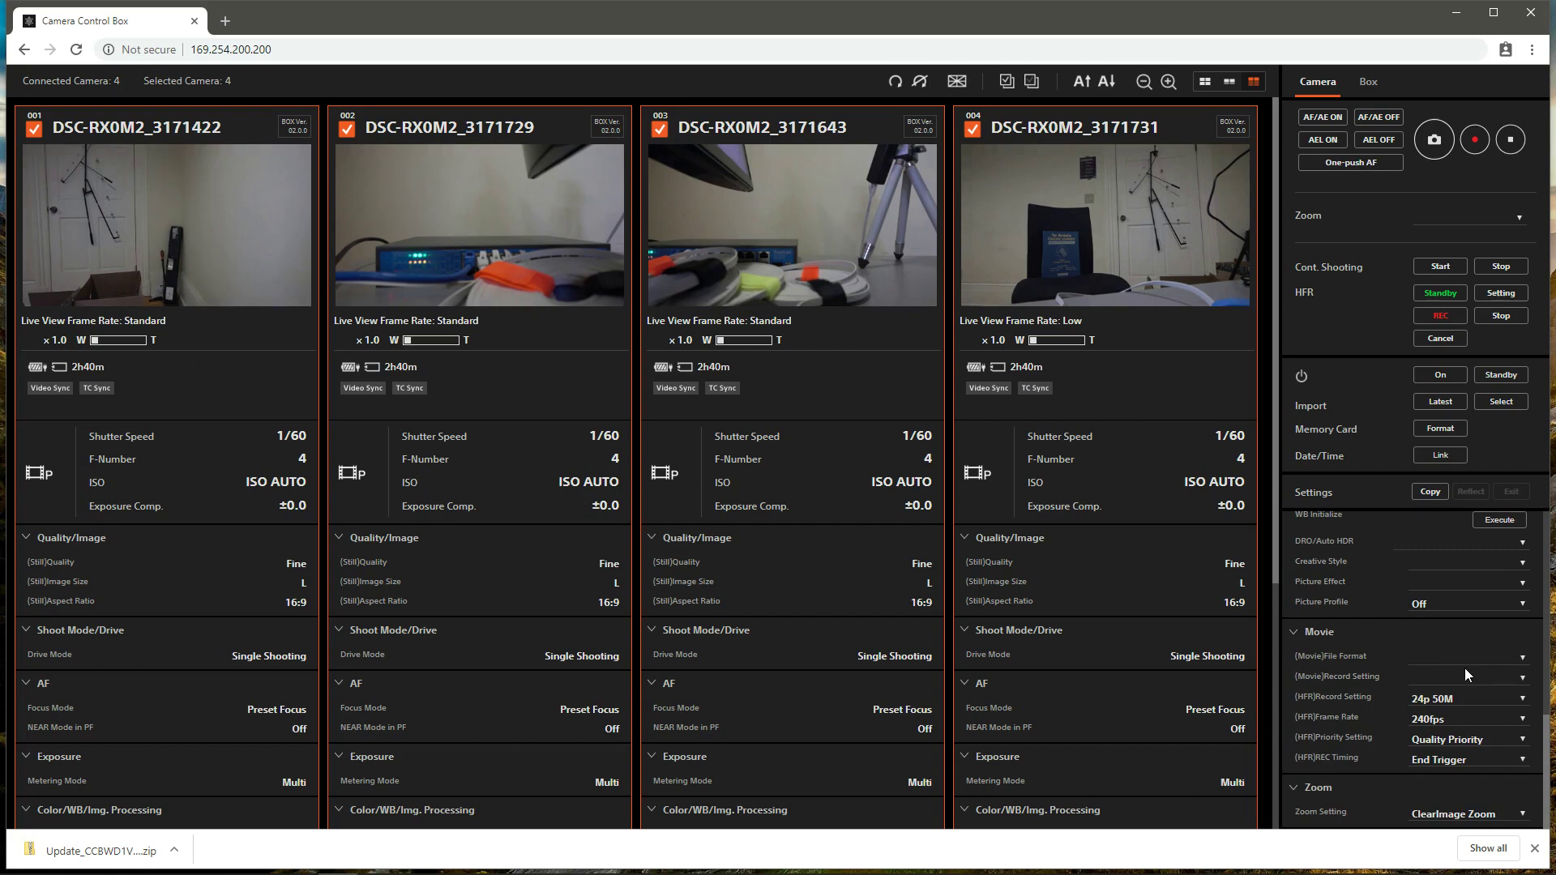
click(1471, 665)
click(1472, 701)
click(1471, 676)
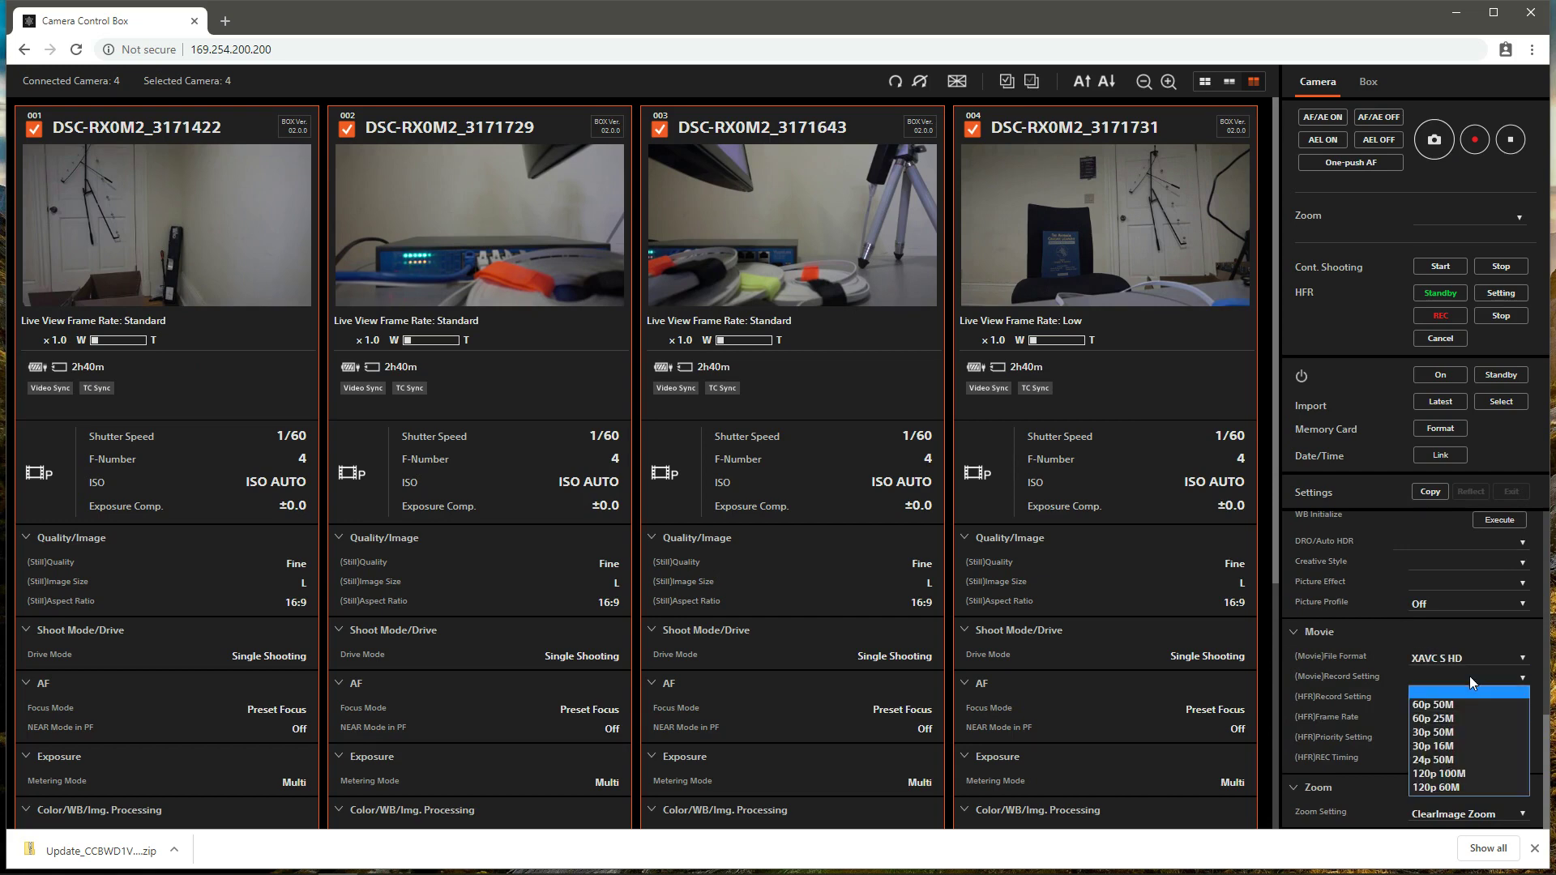
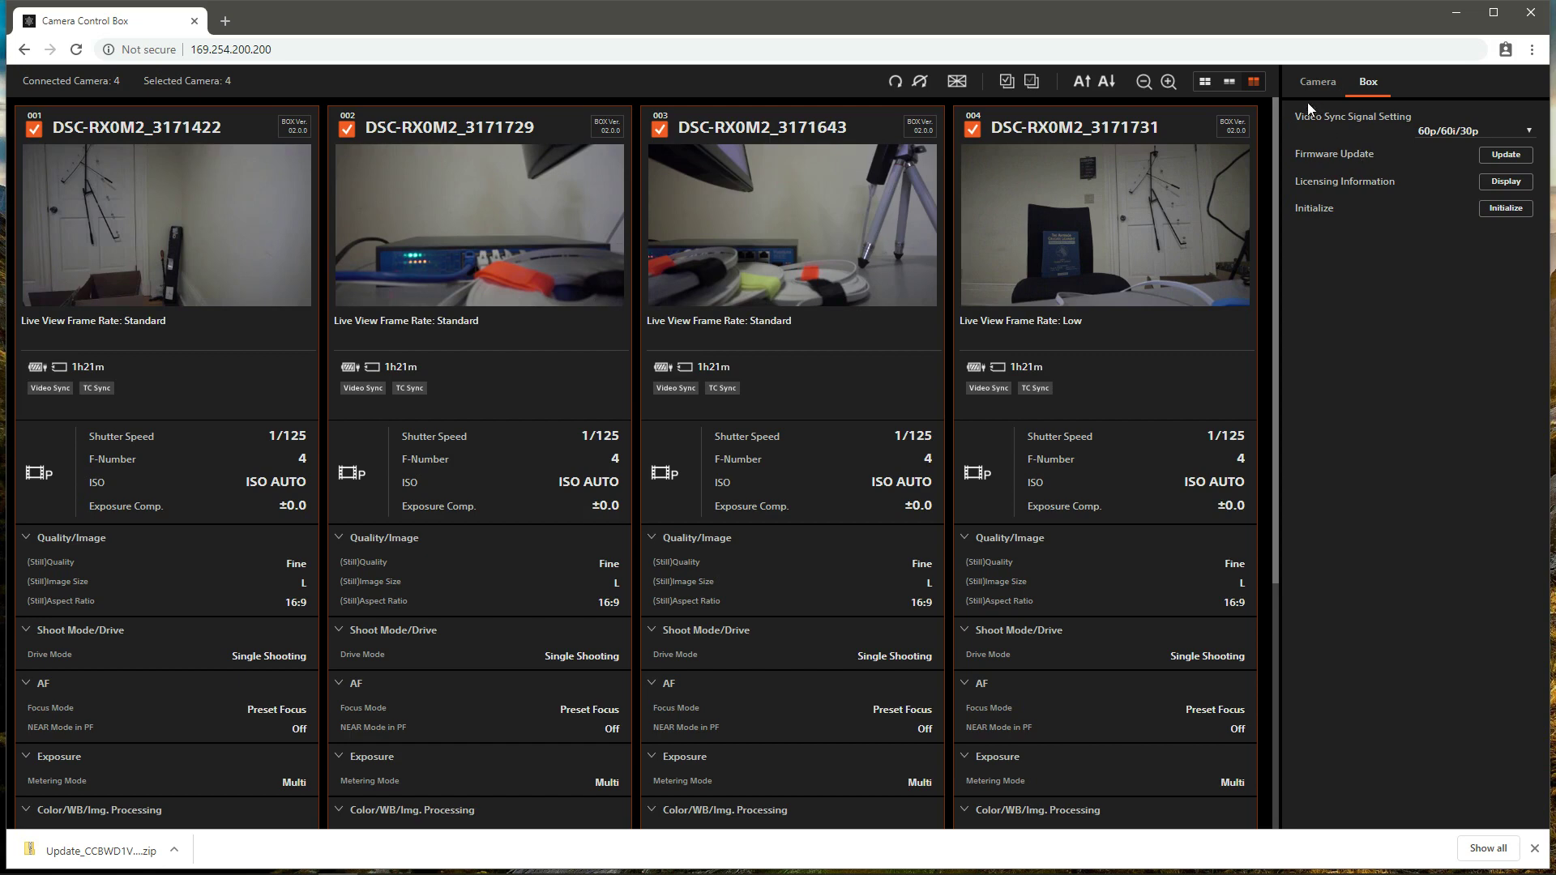
Step: Record a short movie on all four selected cameras and stop the recording
click(1310, 87)
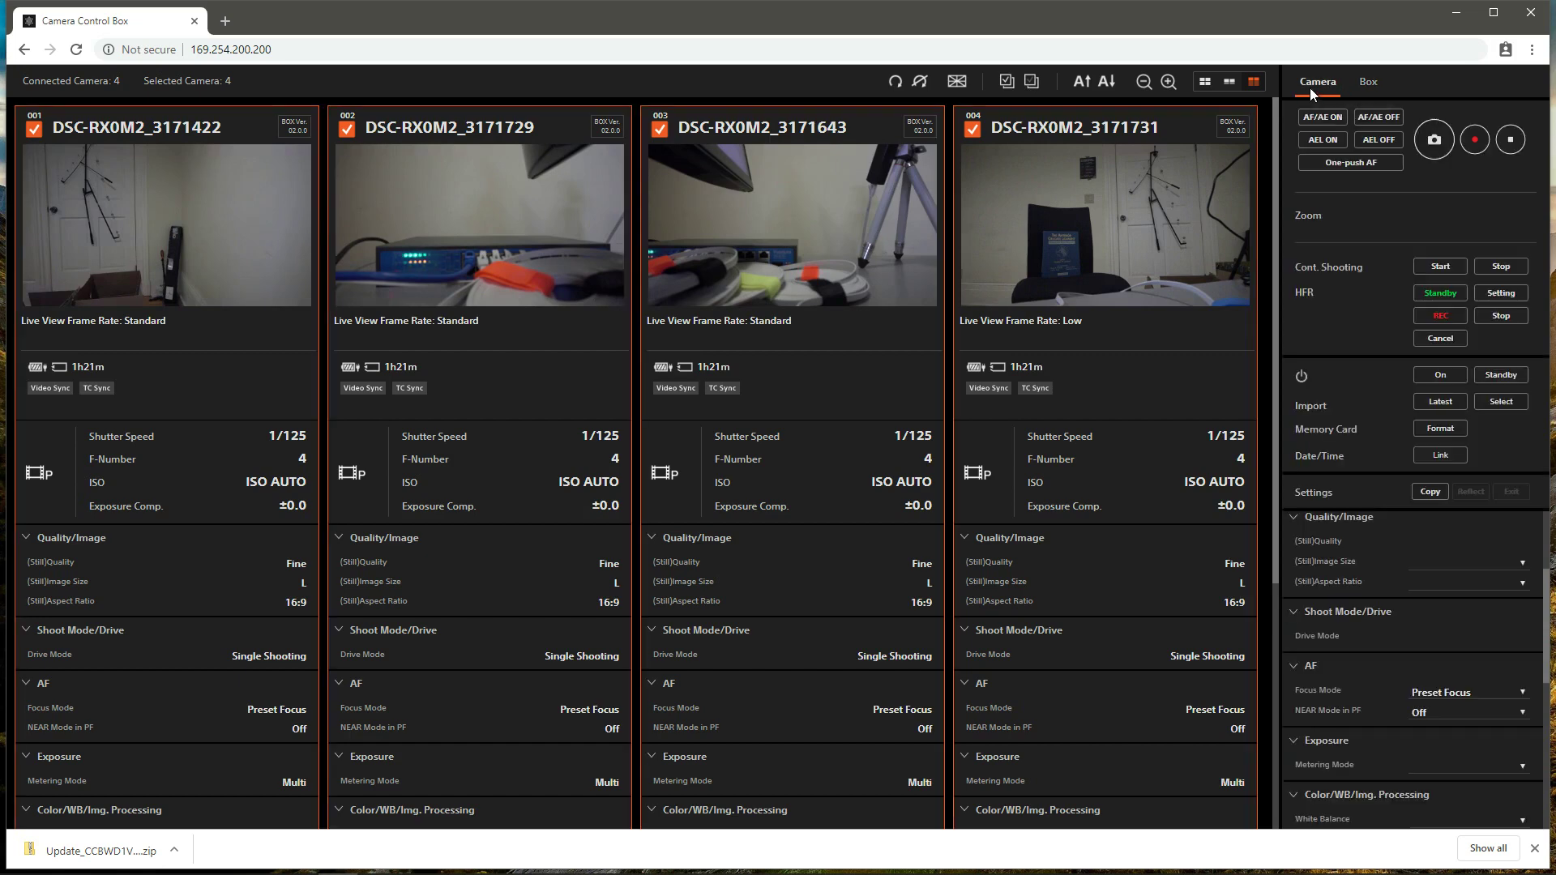
click(1475, 140)
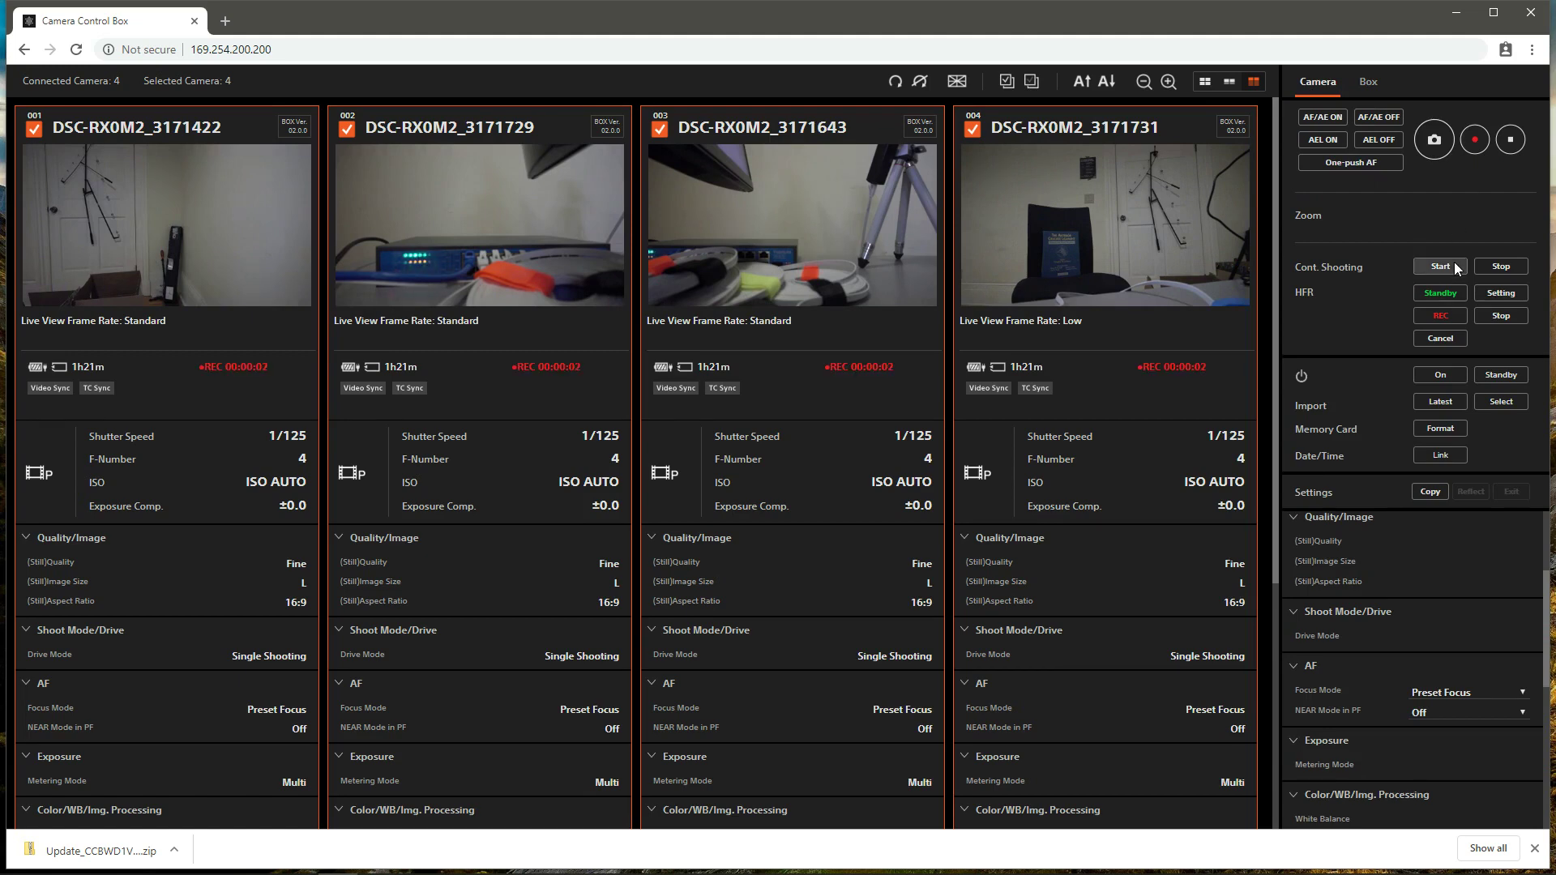
click(1510, 141)
click(1431, 289)
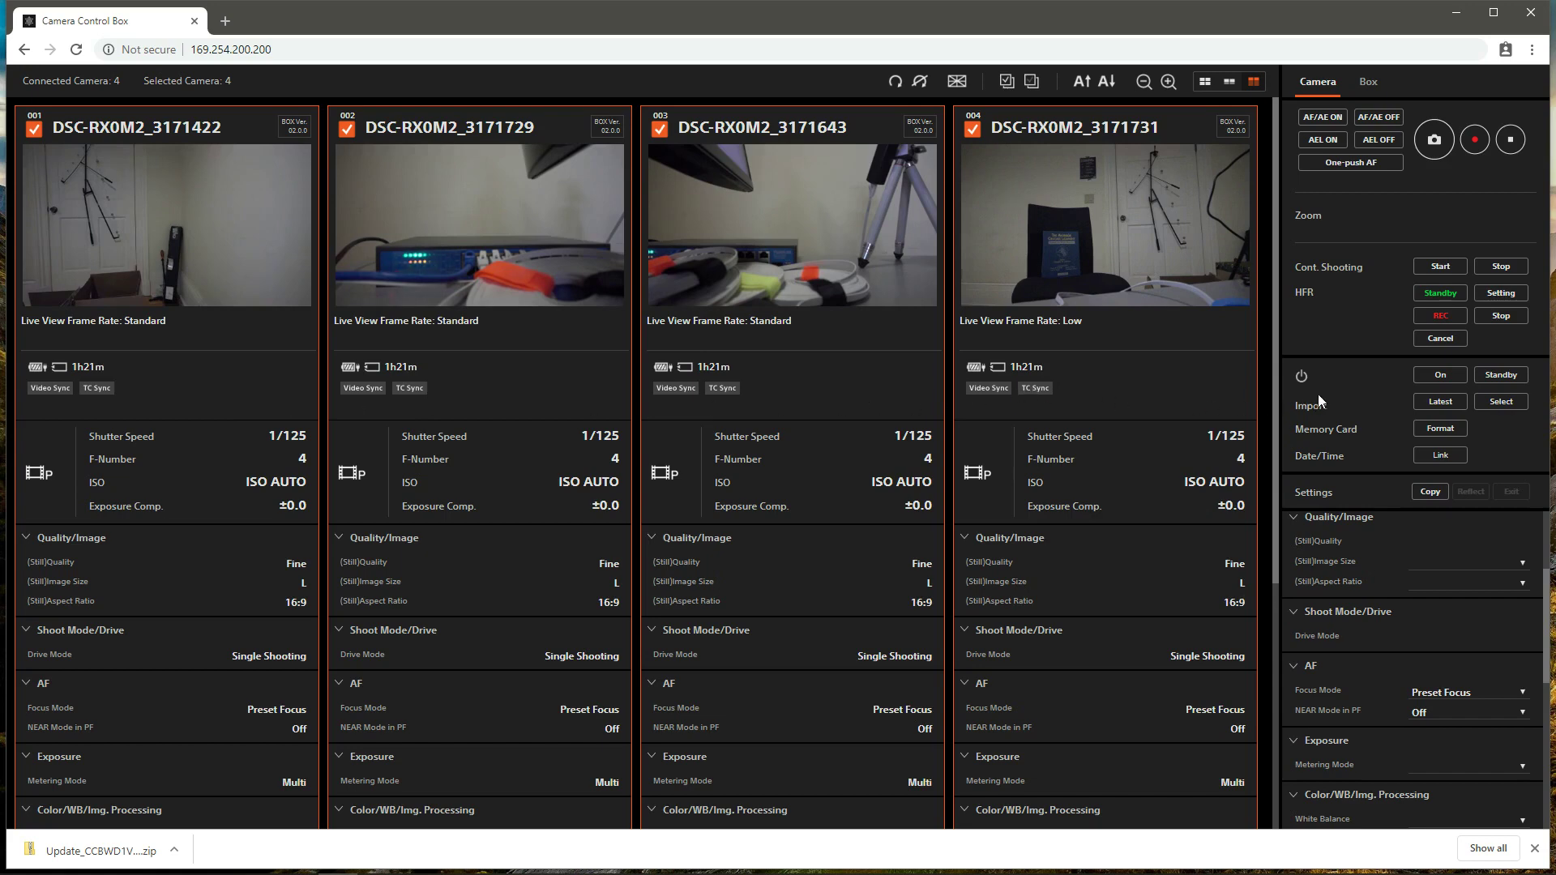
Step: Set the movie file format to XAVC S HD and the movie record setting to 24p 50M for all selected cameras
scroll(1373, 587, down, 5)
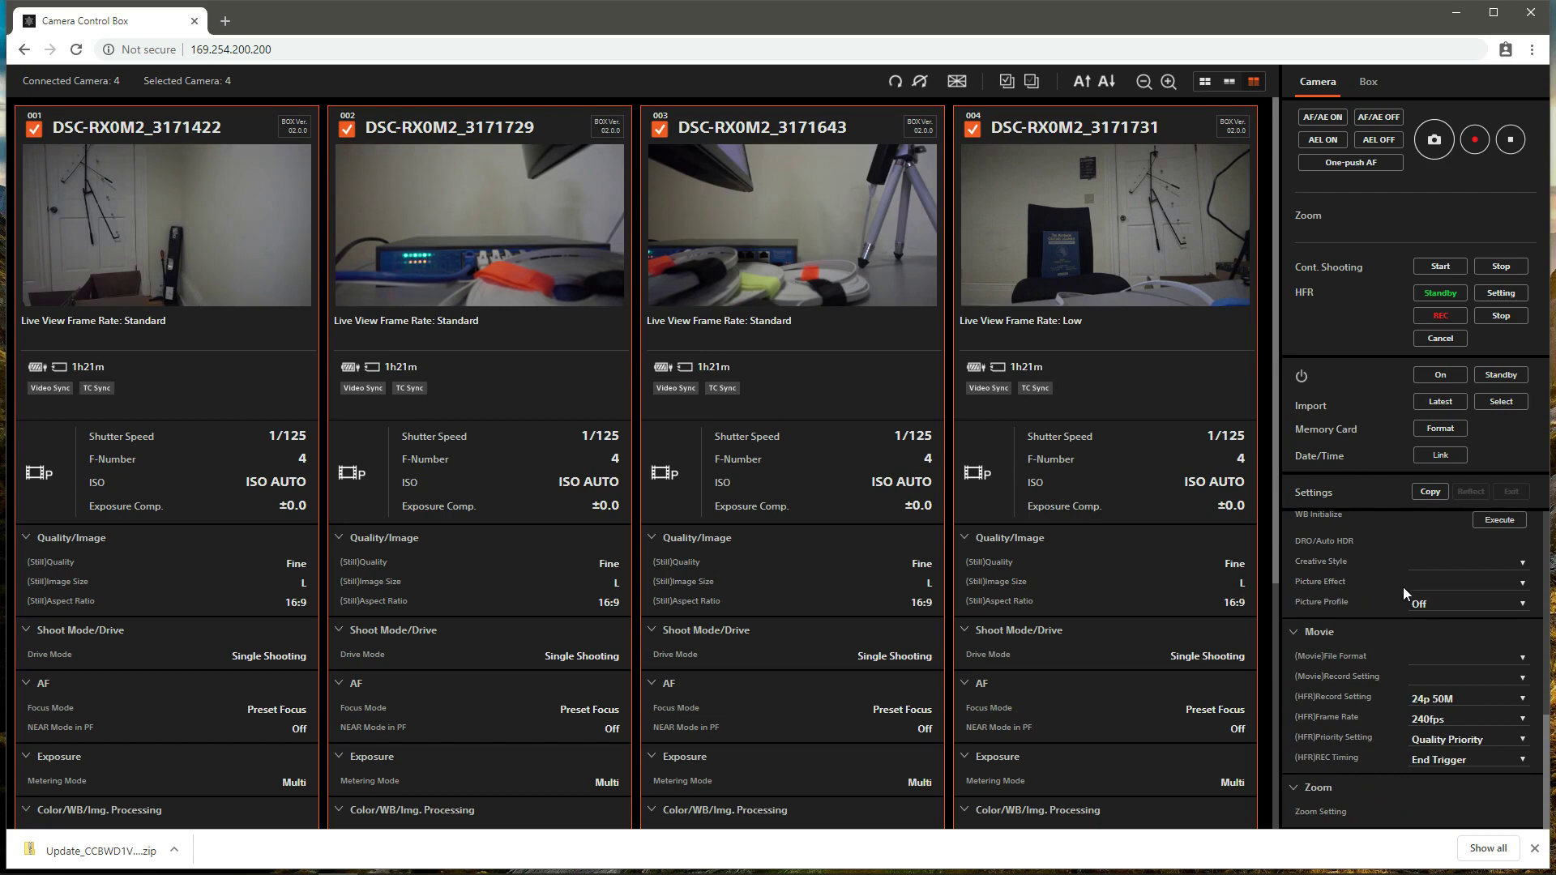
click(1480, 655)
click(1469, 695)
click(1464, 684)
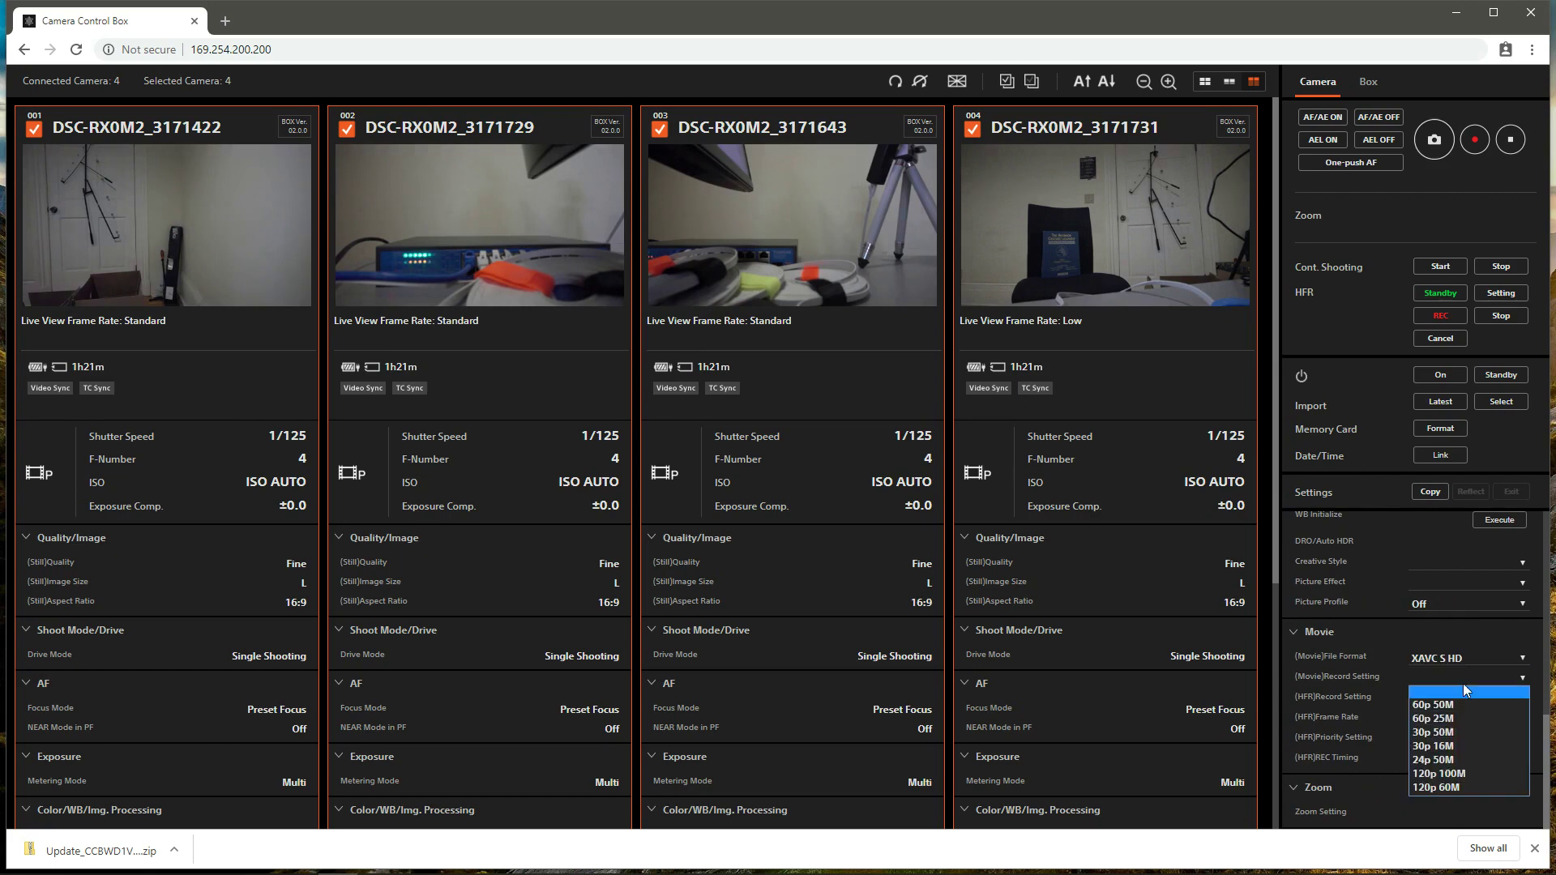
click(1464, 762)
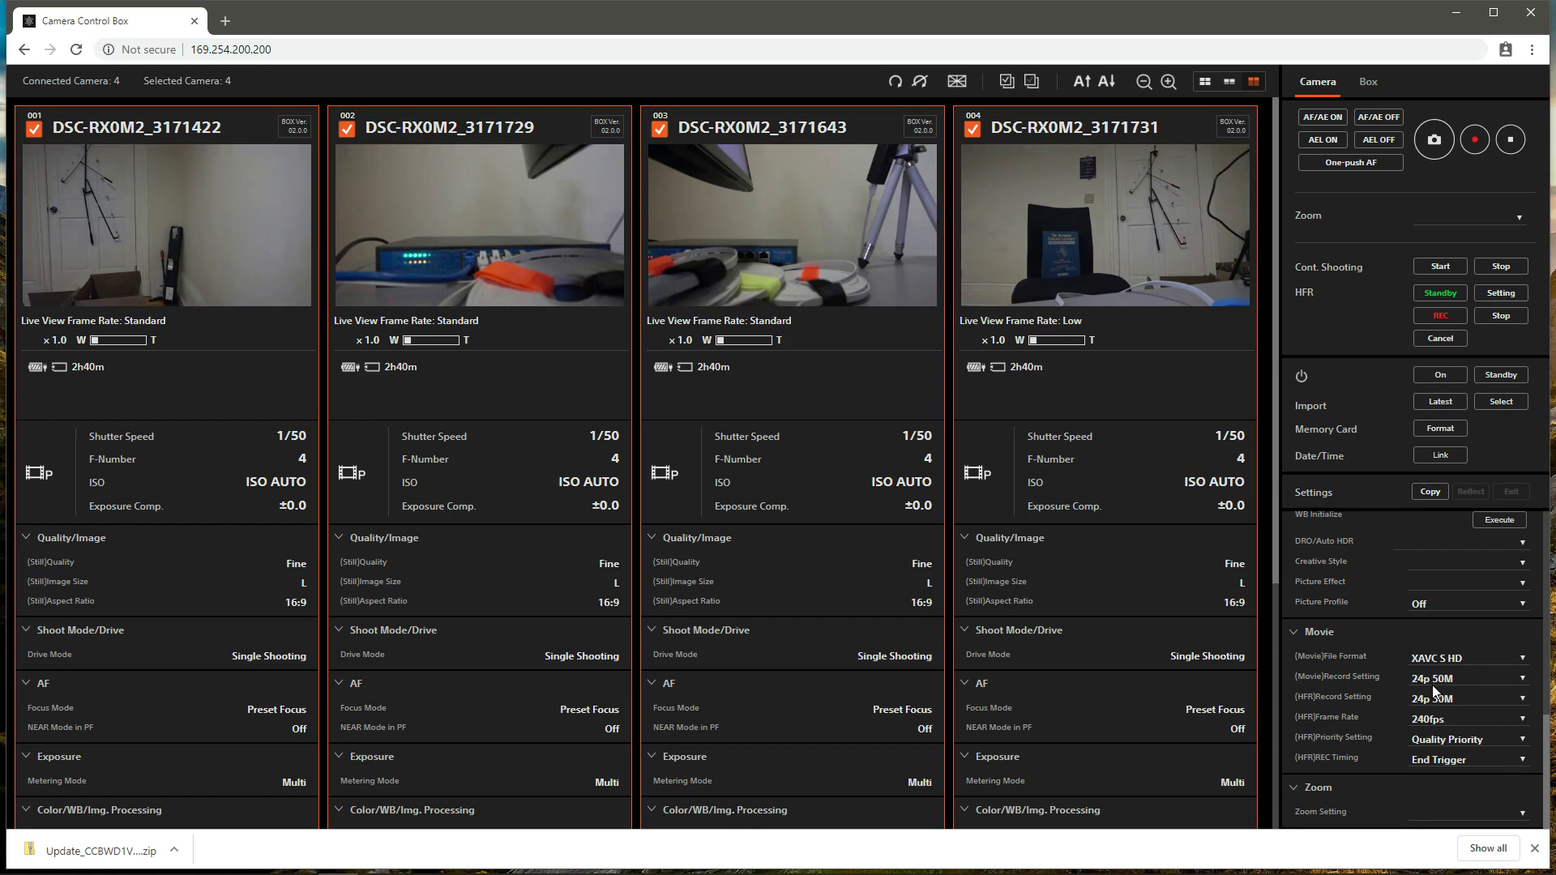
Step: Set the Video Sync Signal Setting to 24p and initialize all Camera Control Boxes
click(1378, 92)
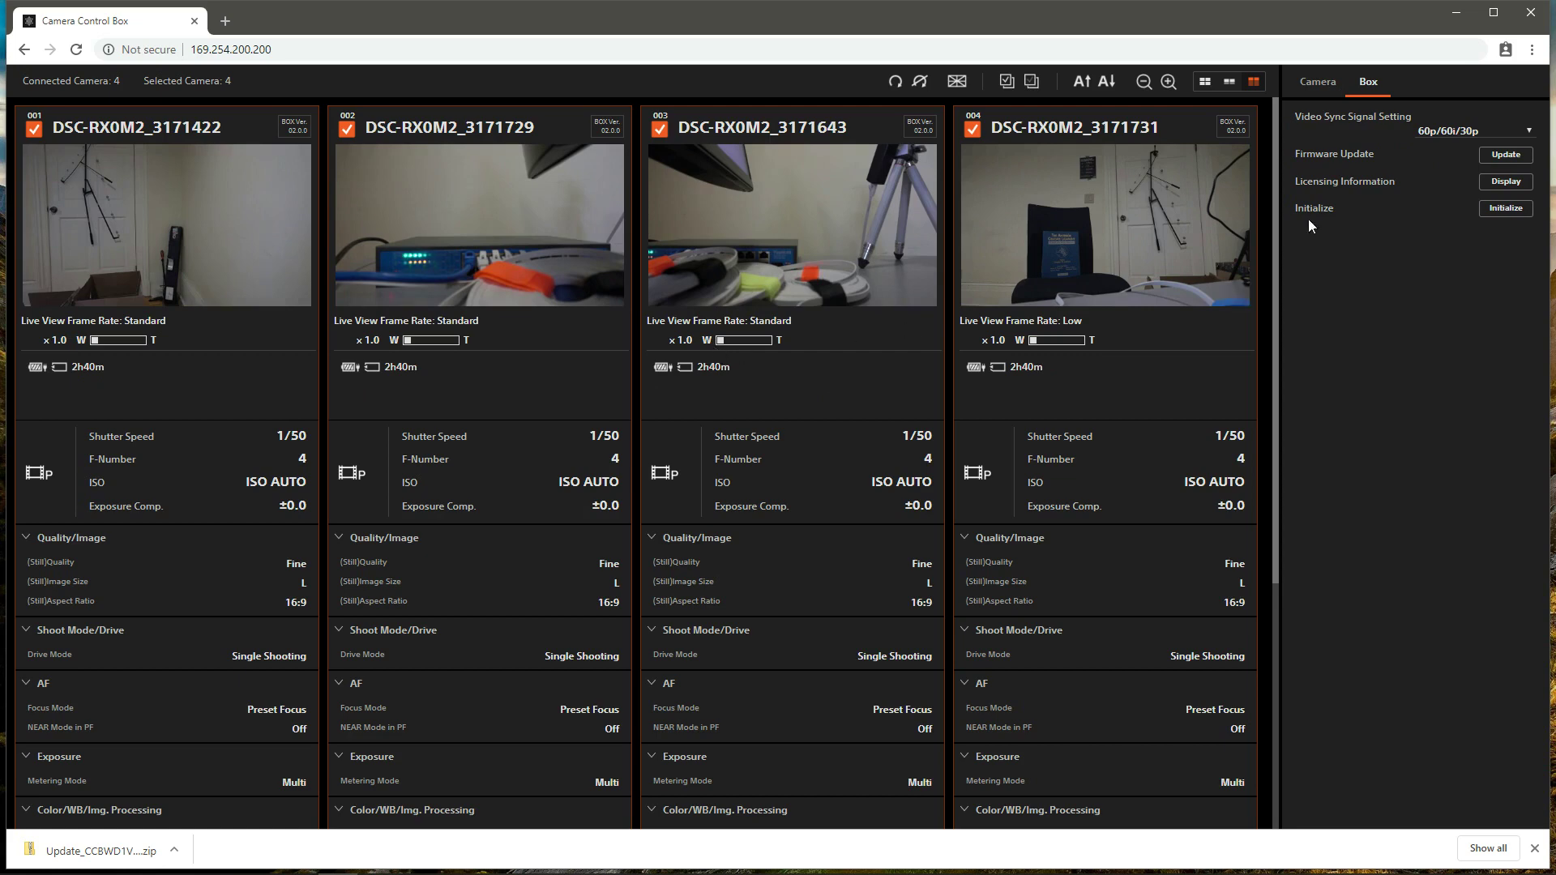
click(1453, 131)
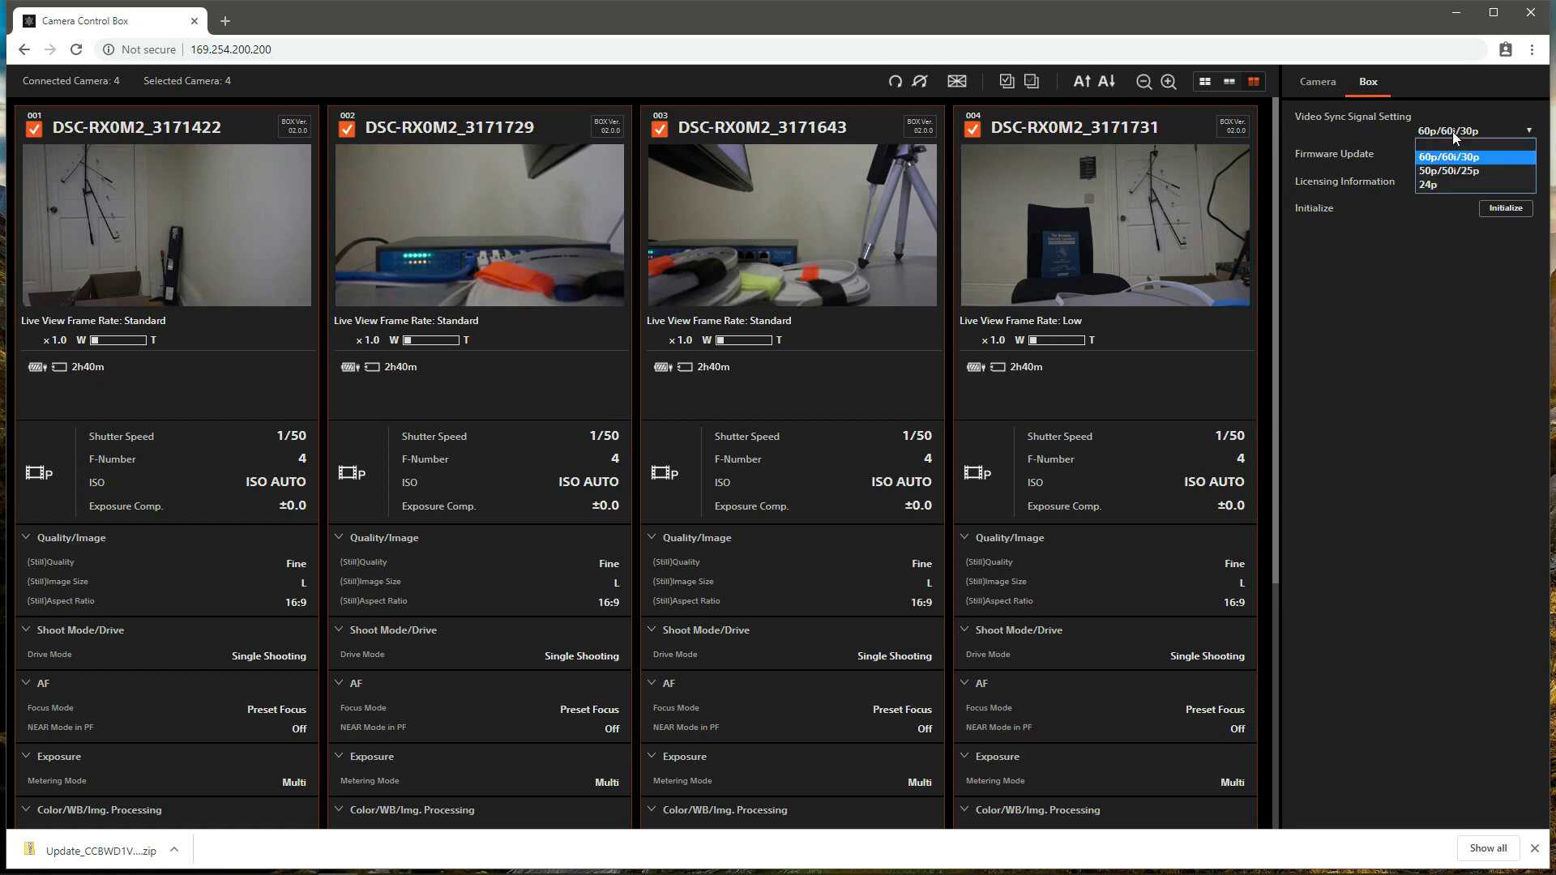
click(1451, 184)
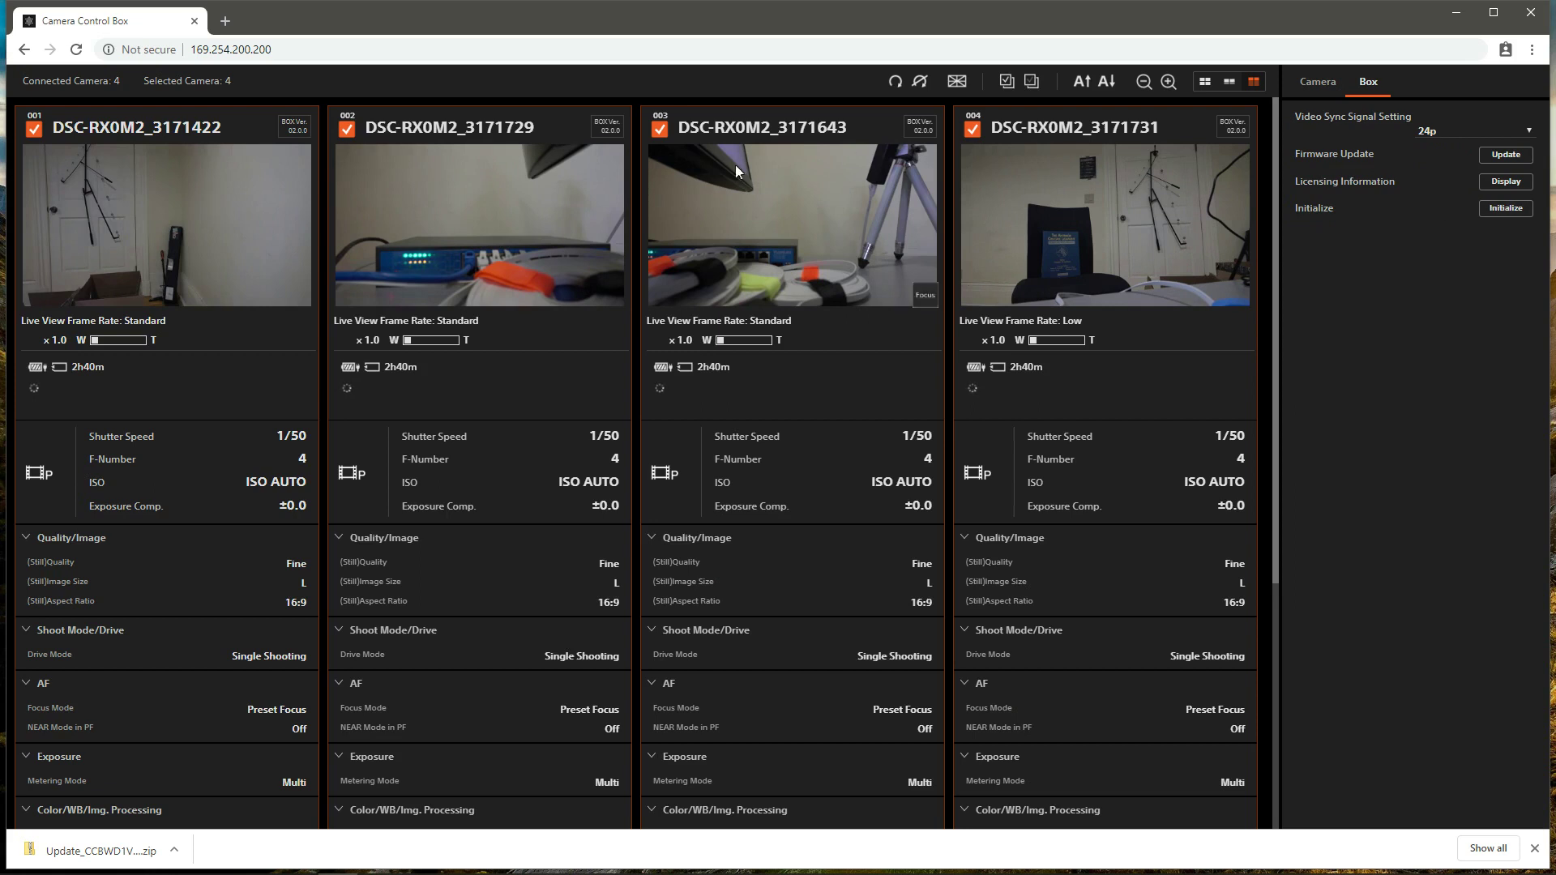
click(1504, 209)
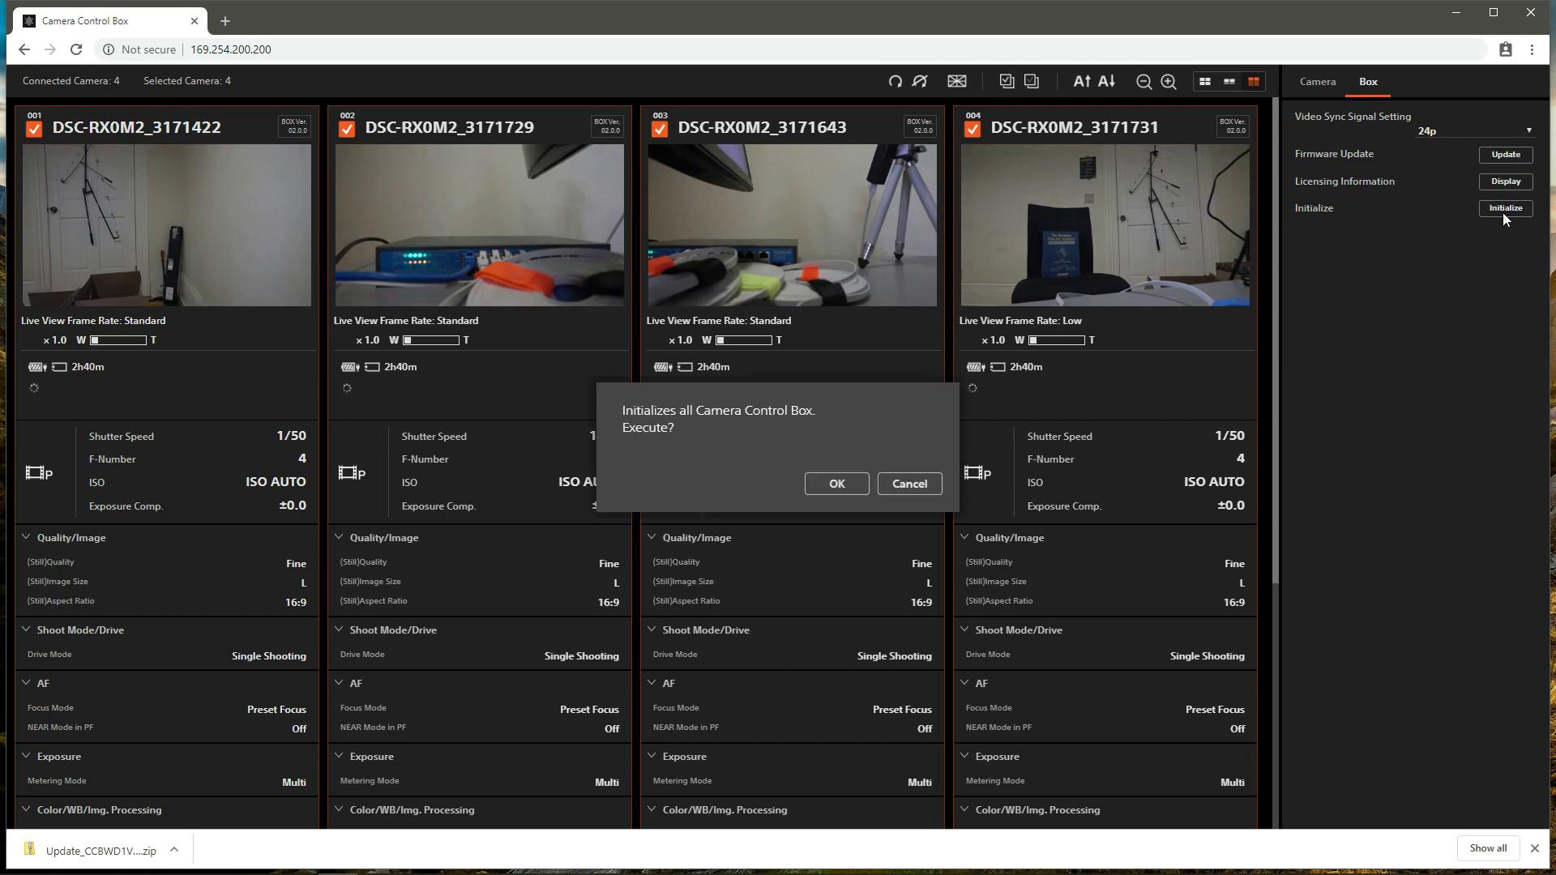
click(819, 486)
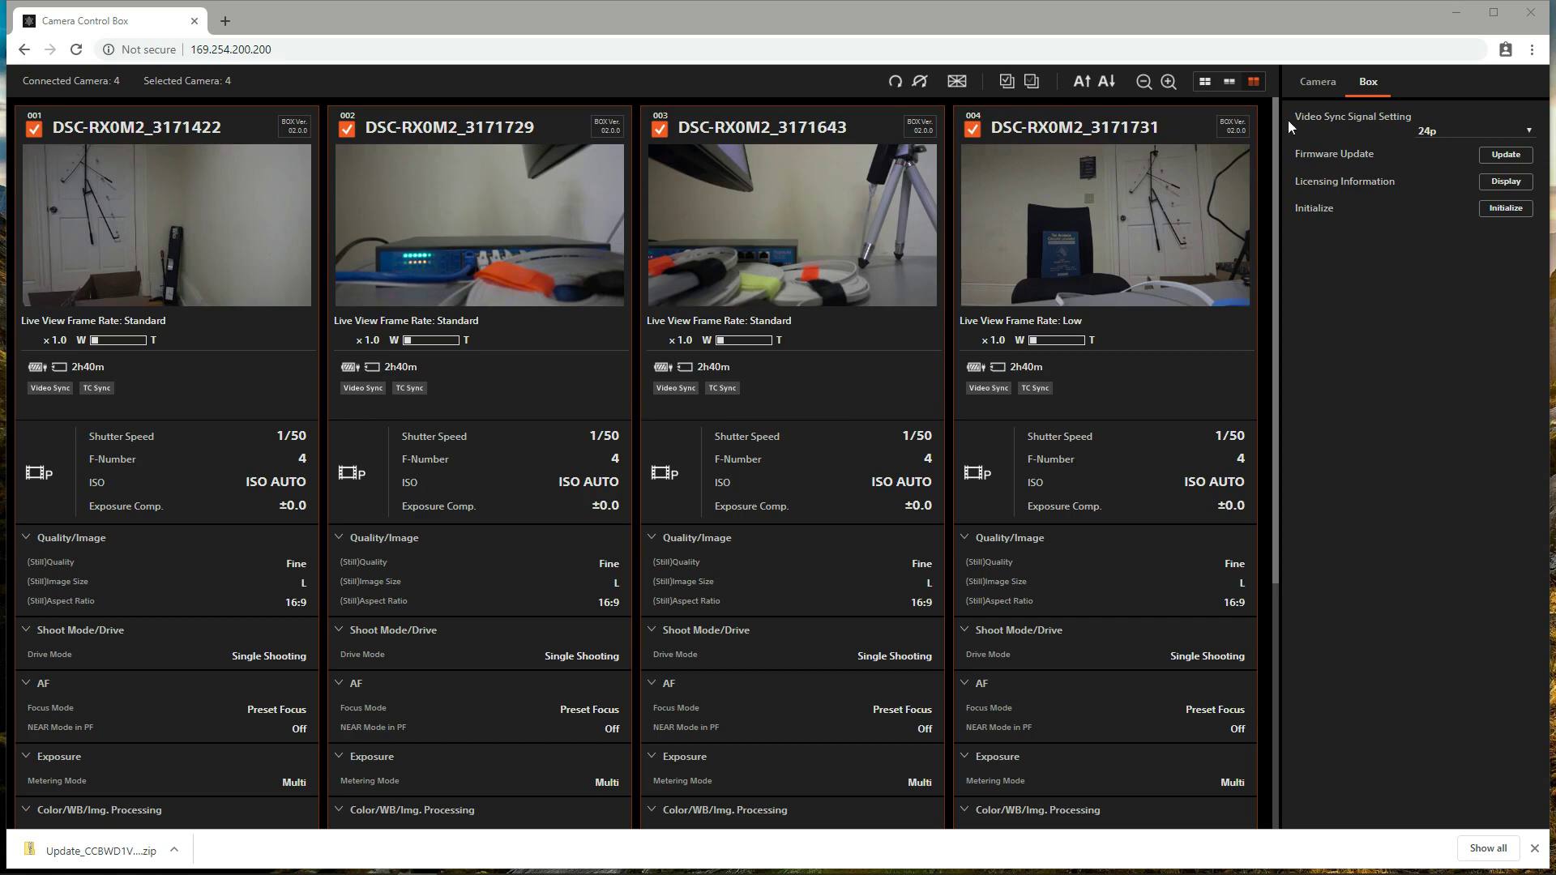
Step: Record a short movie on all selected cameras with the 24p settings and stop it
click(1318, 83)
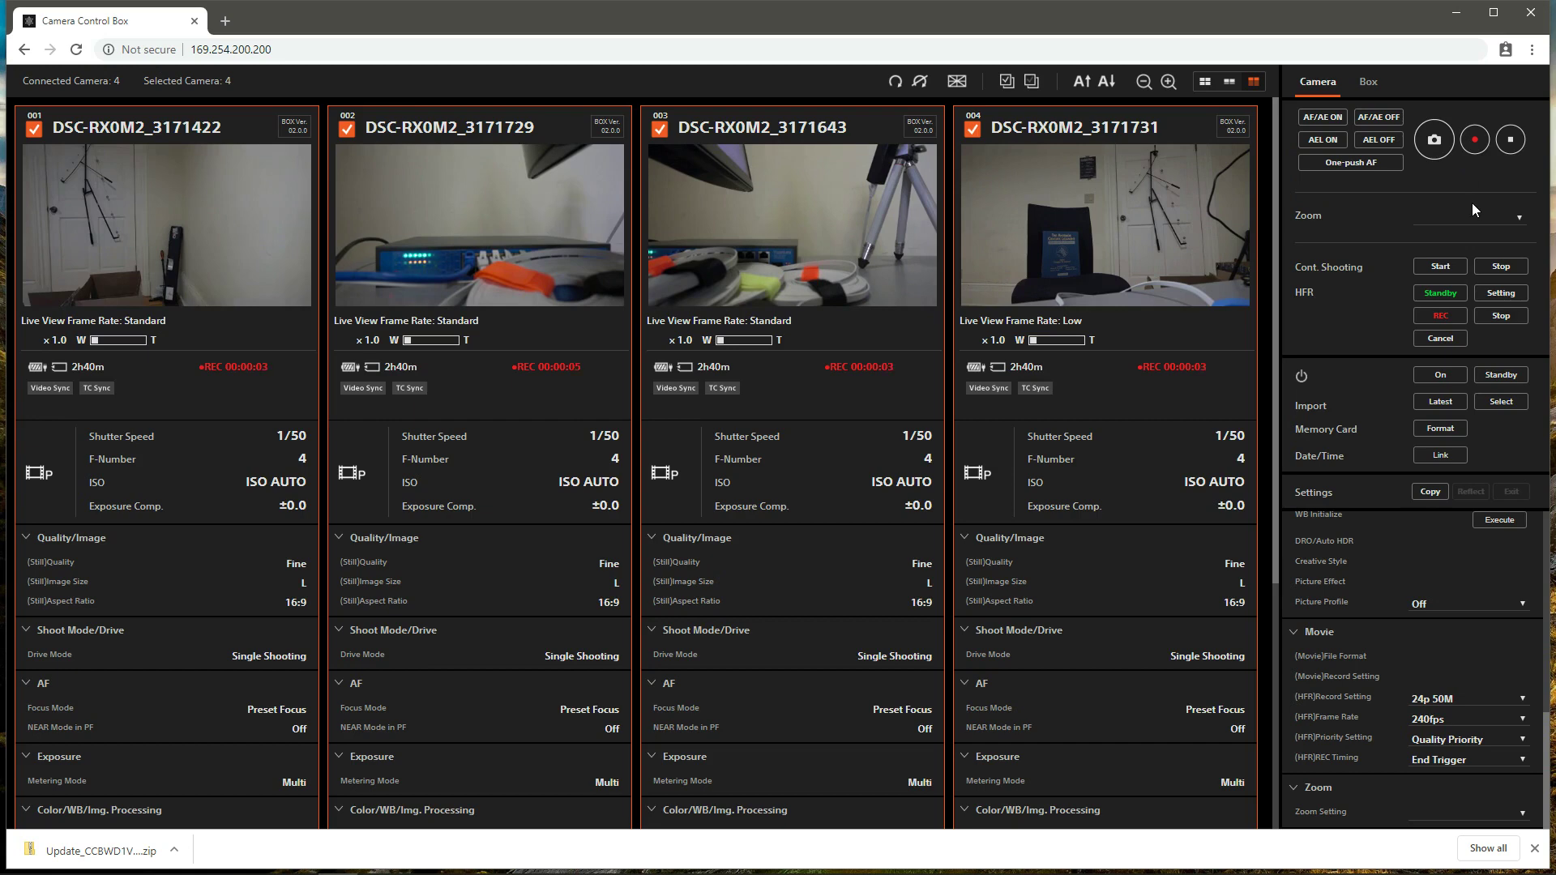
click(1510, 143)
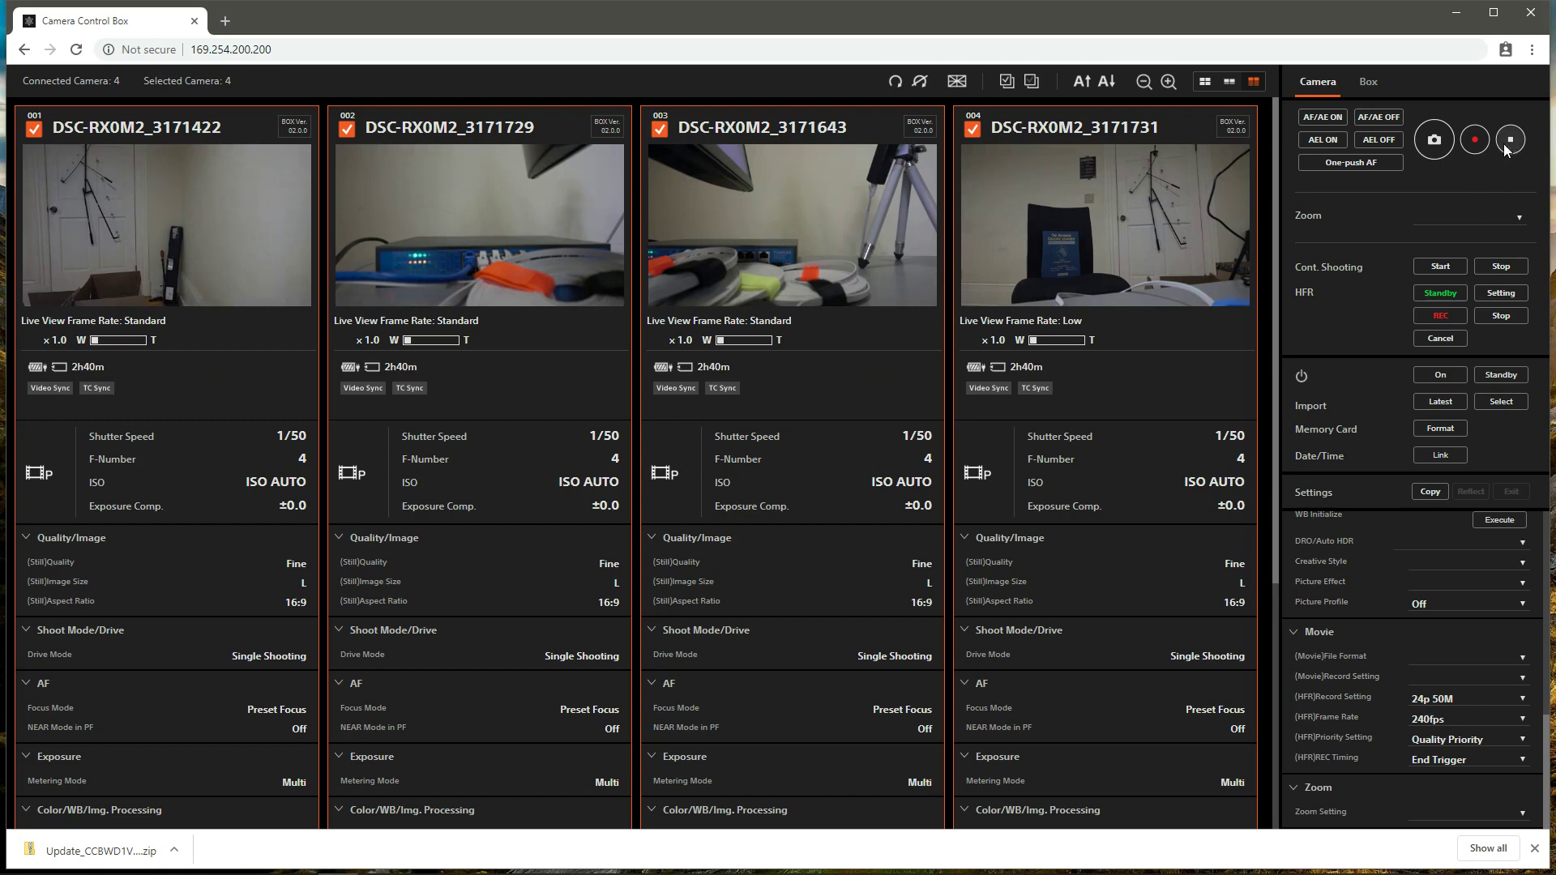
Step: Import all images of all cameras, adding the camera label as a file name prefix, and close the import dialog
click(1505, 401)
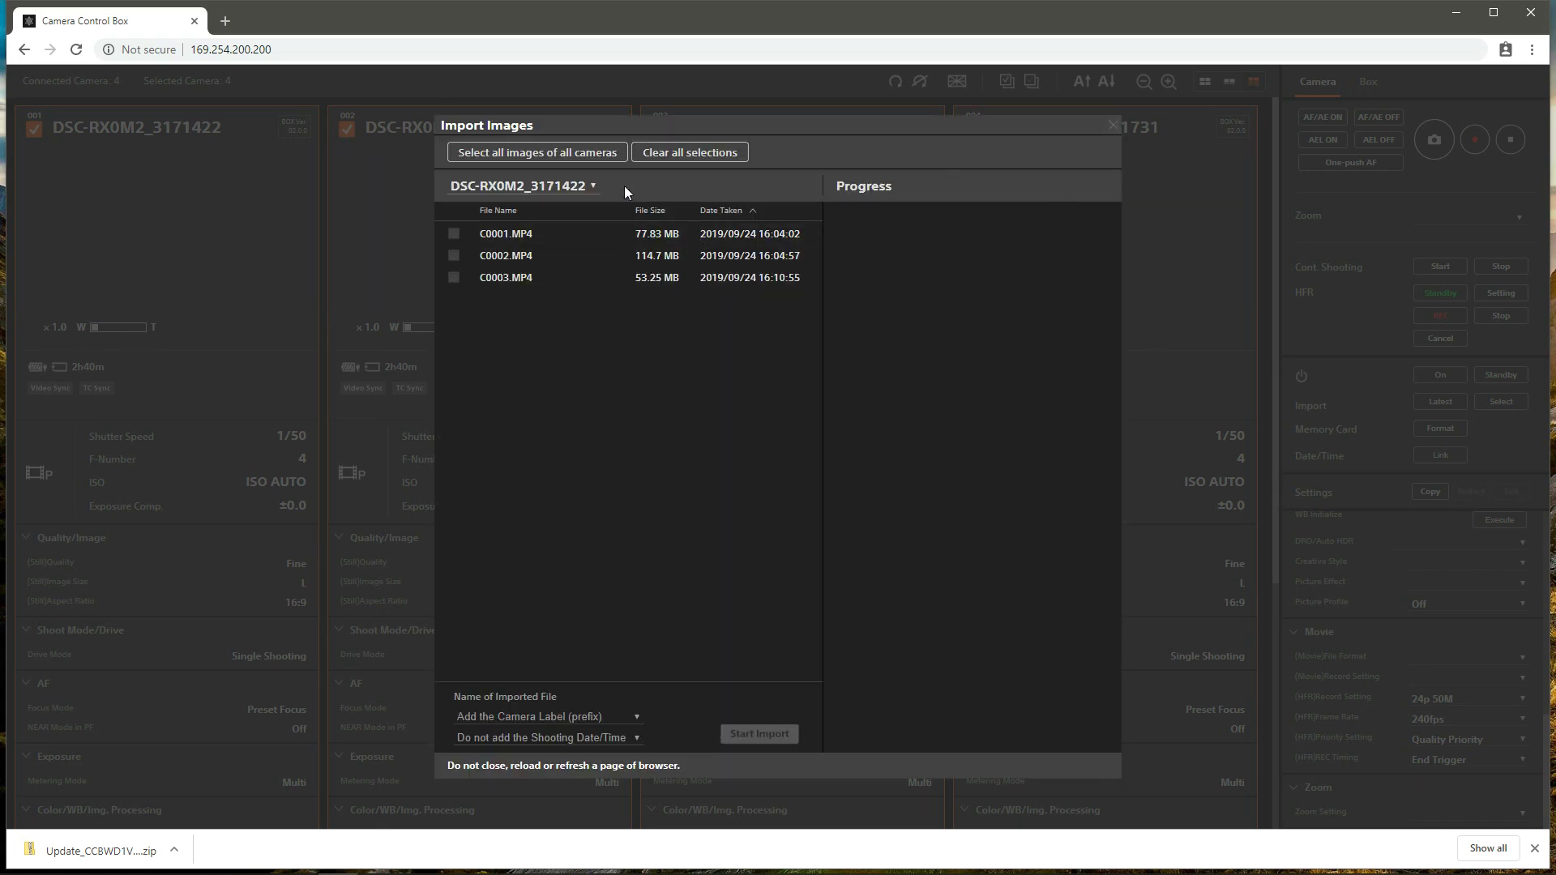
click(566, 154)
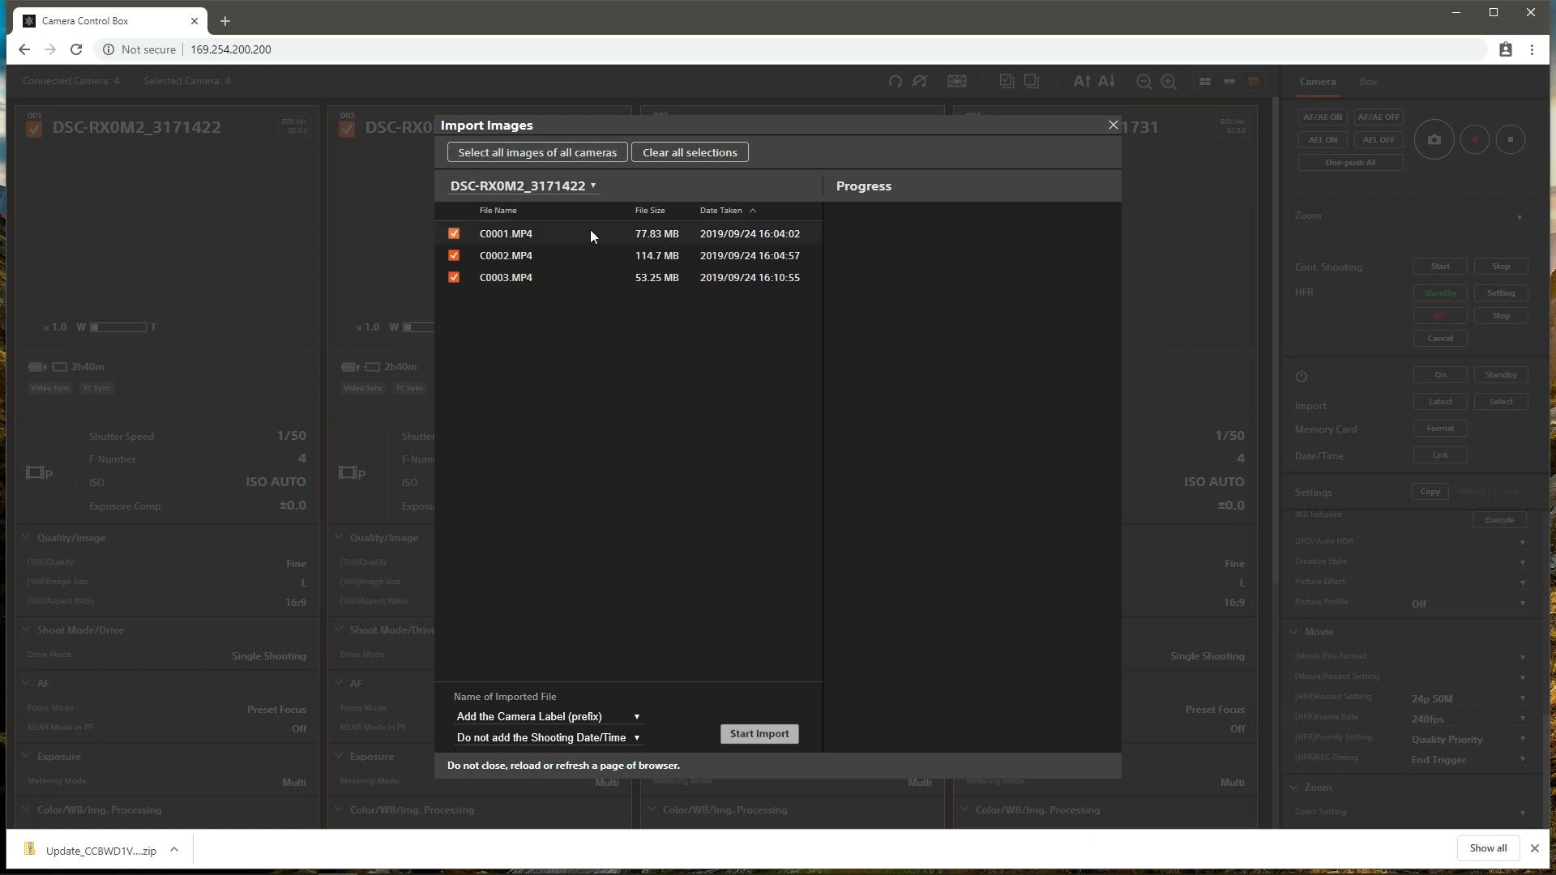
click(602, 716)
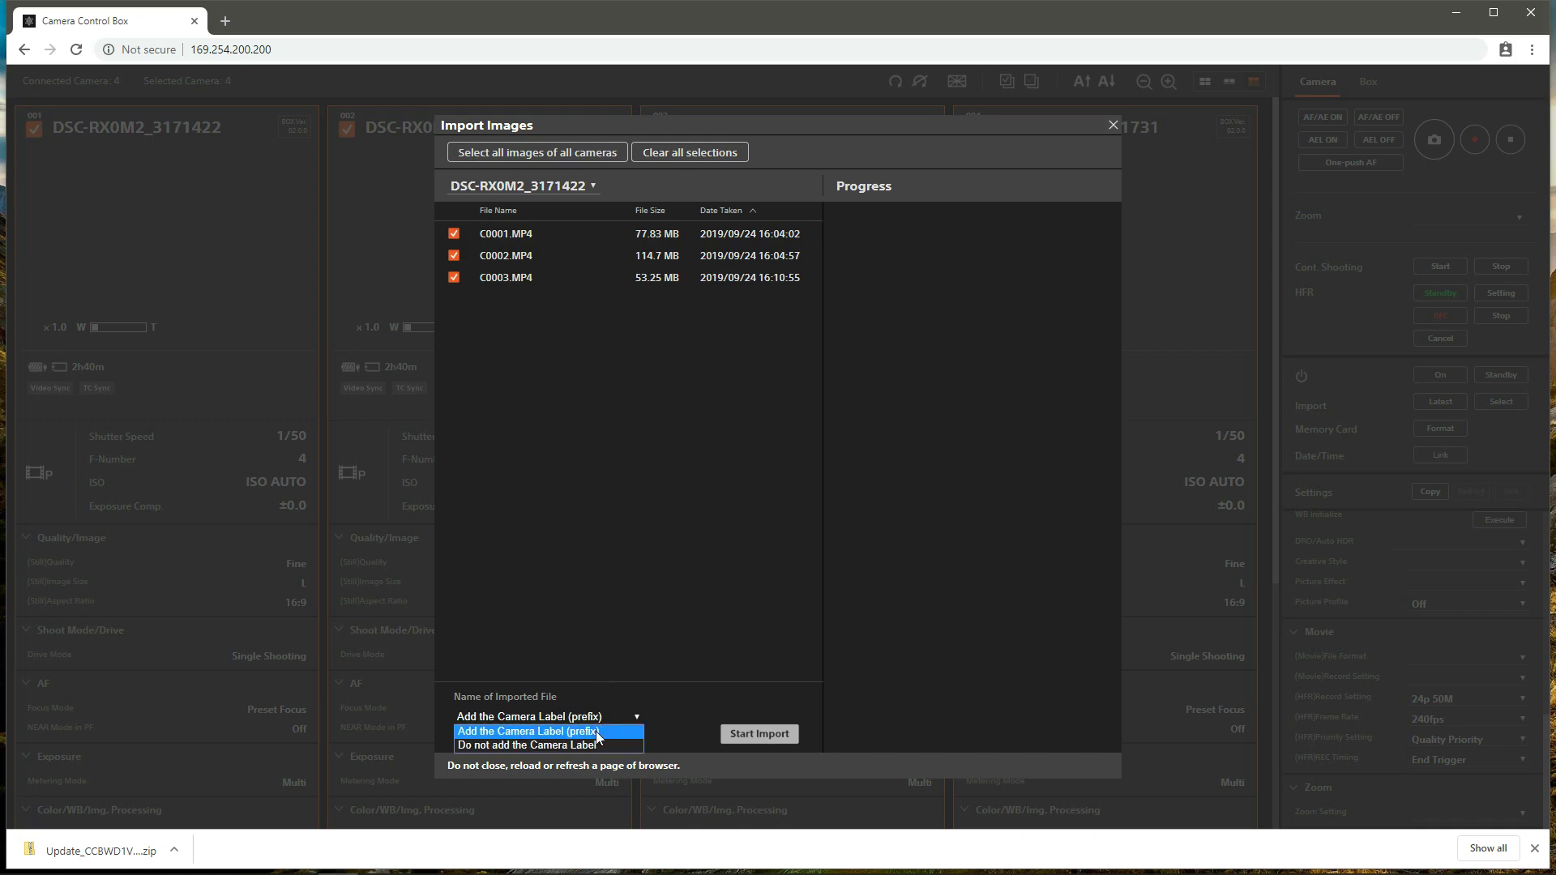
click(600, 734)
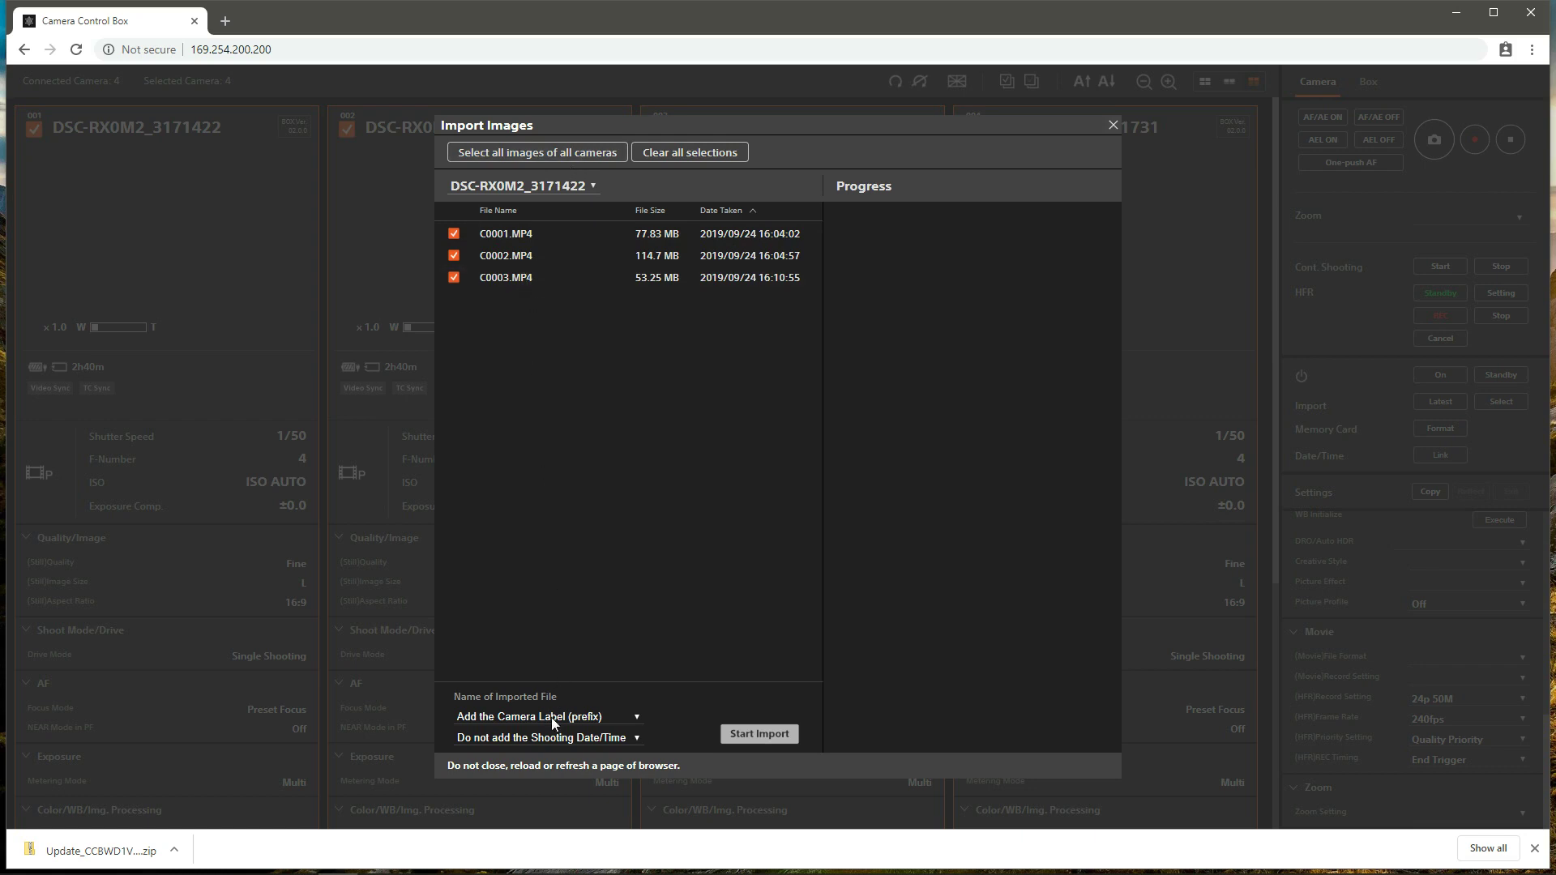
click(741, 735)
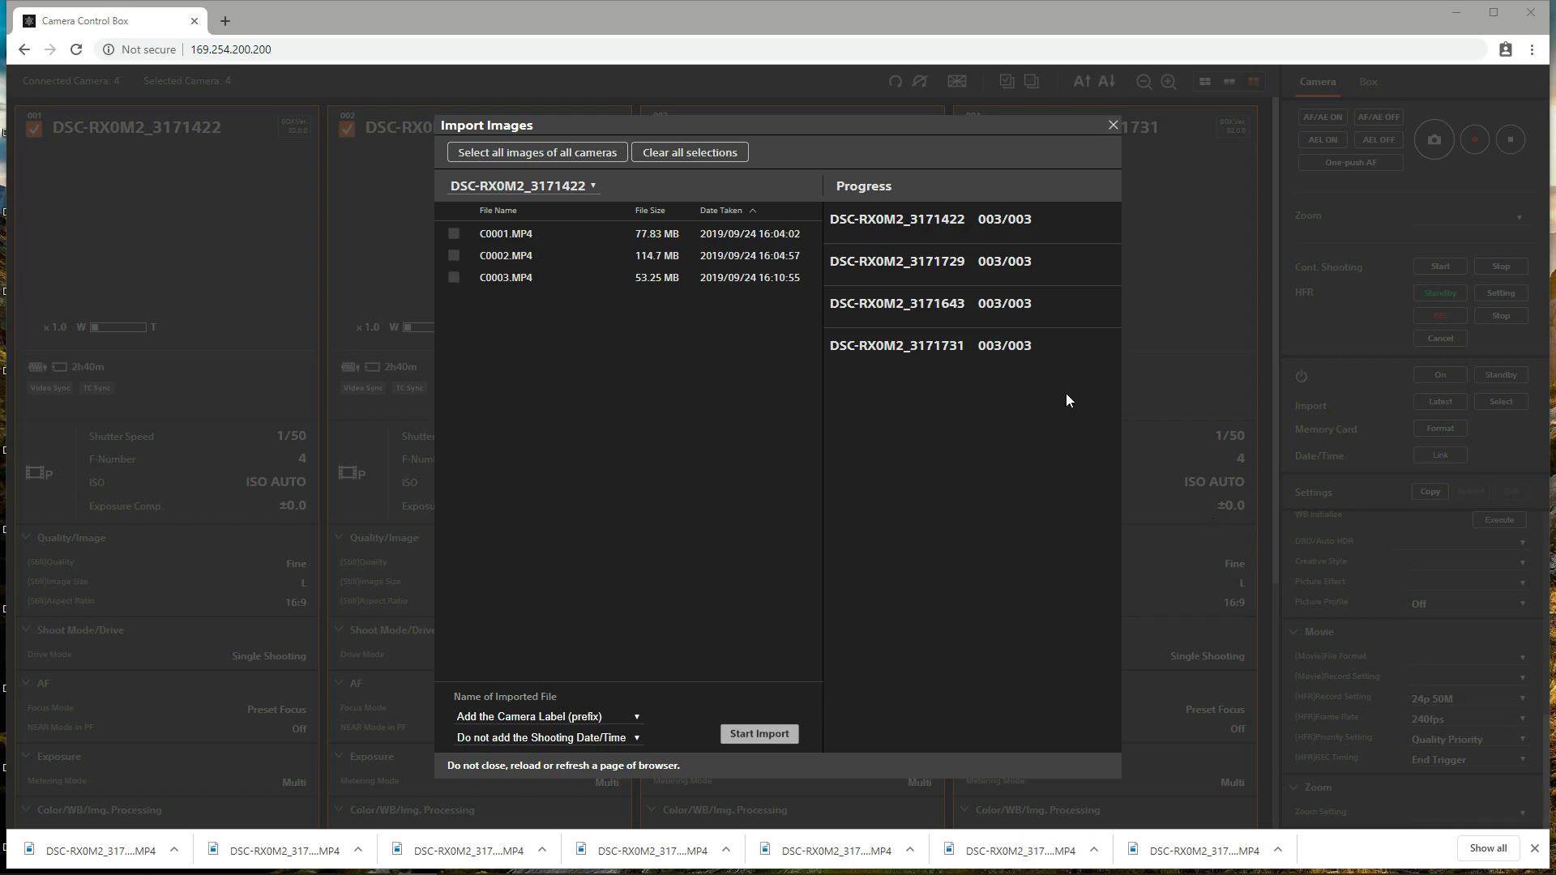
click(1115, 127)
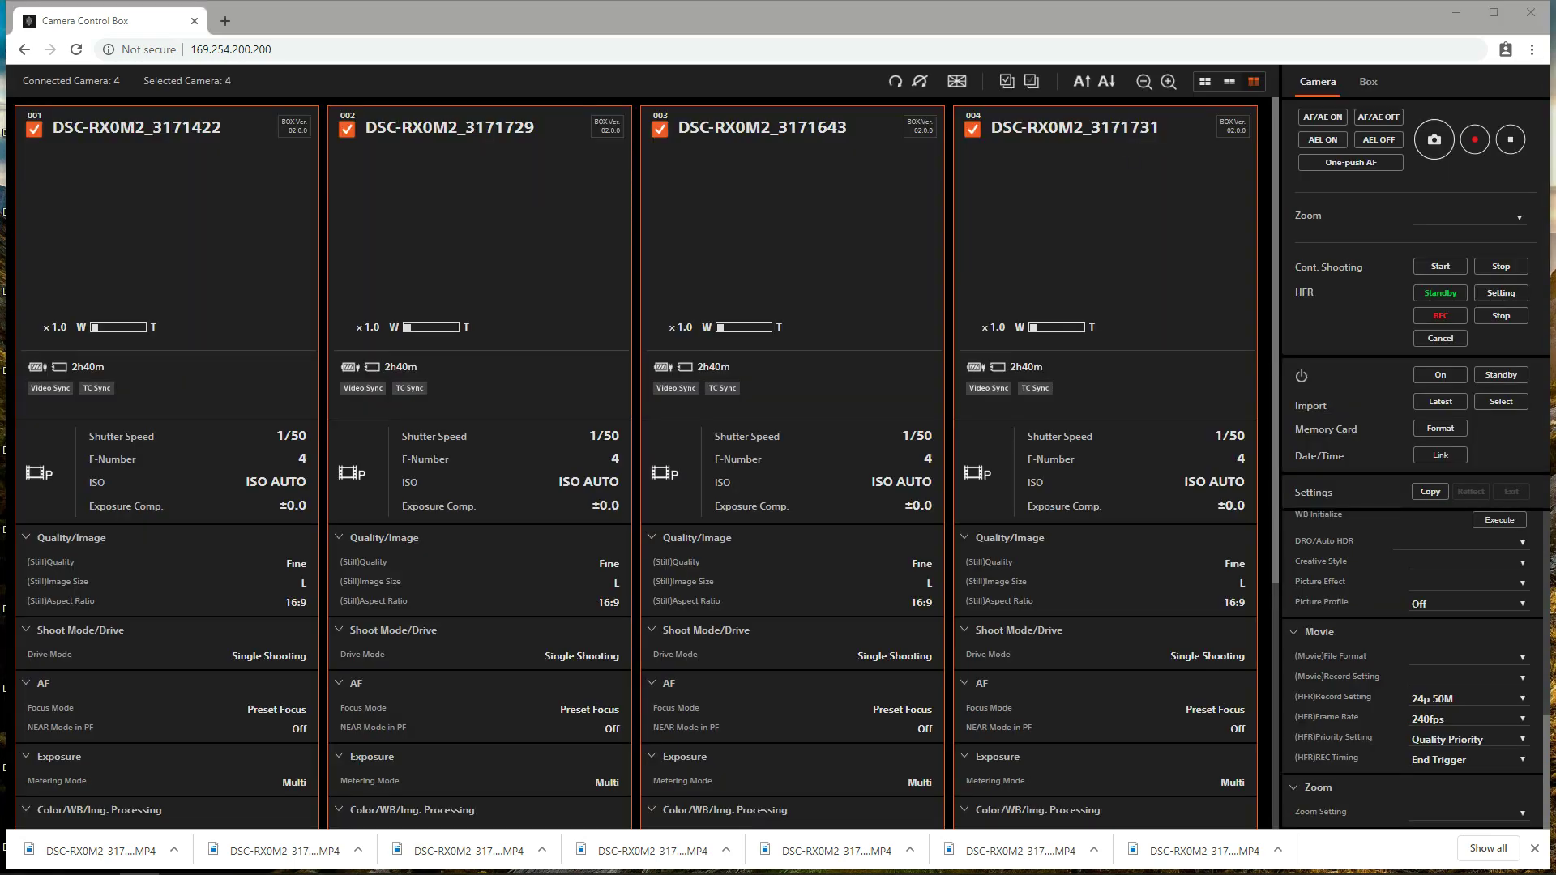
Step: Switch to File Explorer, enlarge the Desktop folder window to review the imported MP4 files, and minimize it
drag(1555, 260, 843, 197)
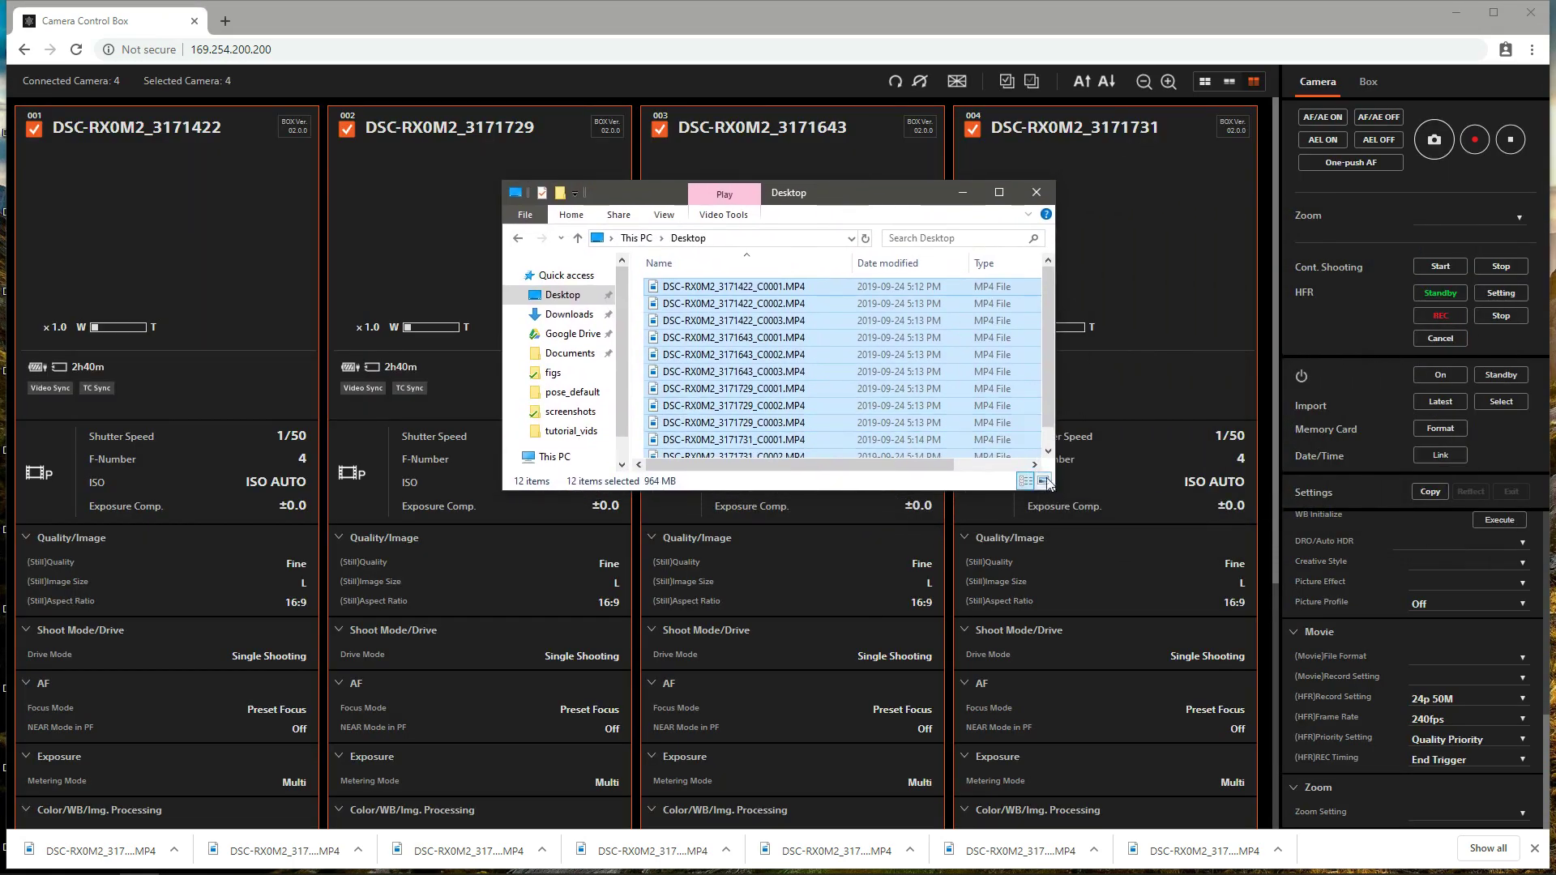
drag(1055, 490, 1247, 647)
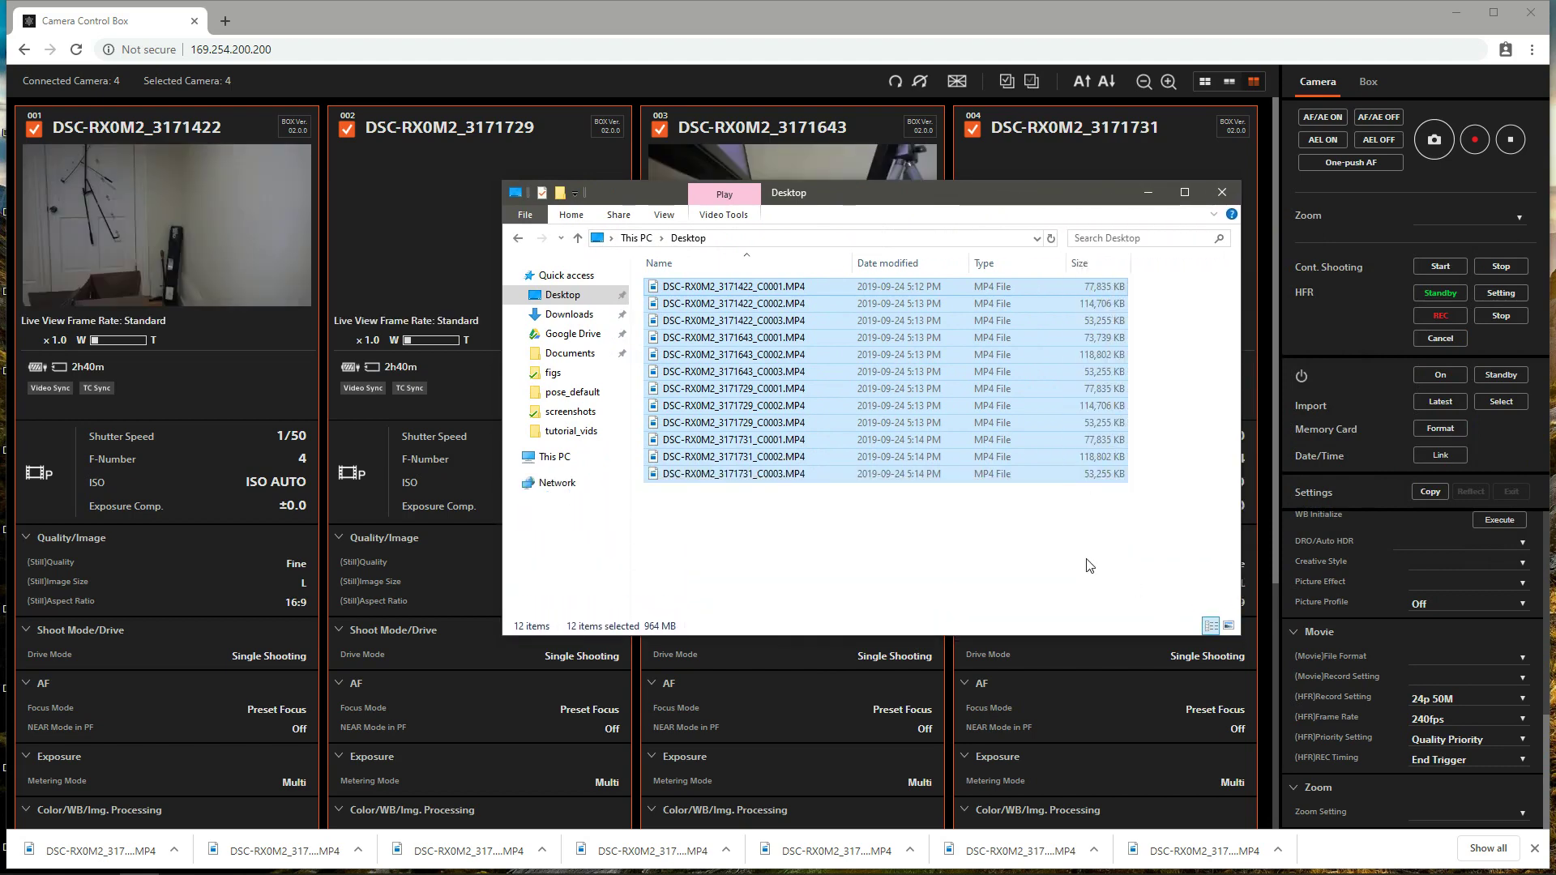
click(1086, 554)
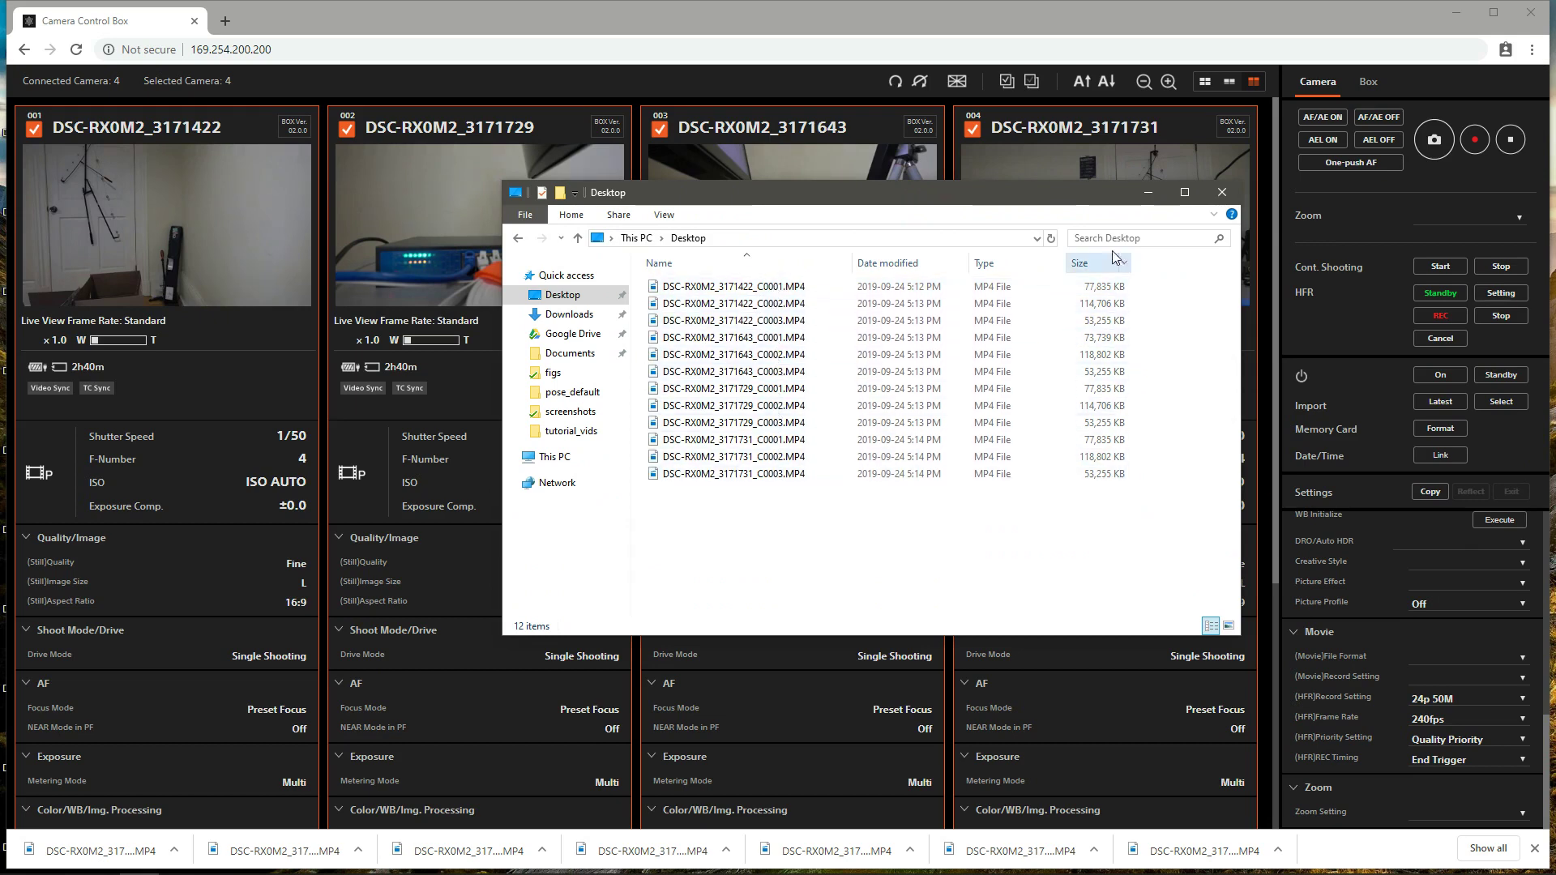
click(1149, 195)
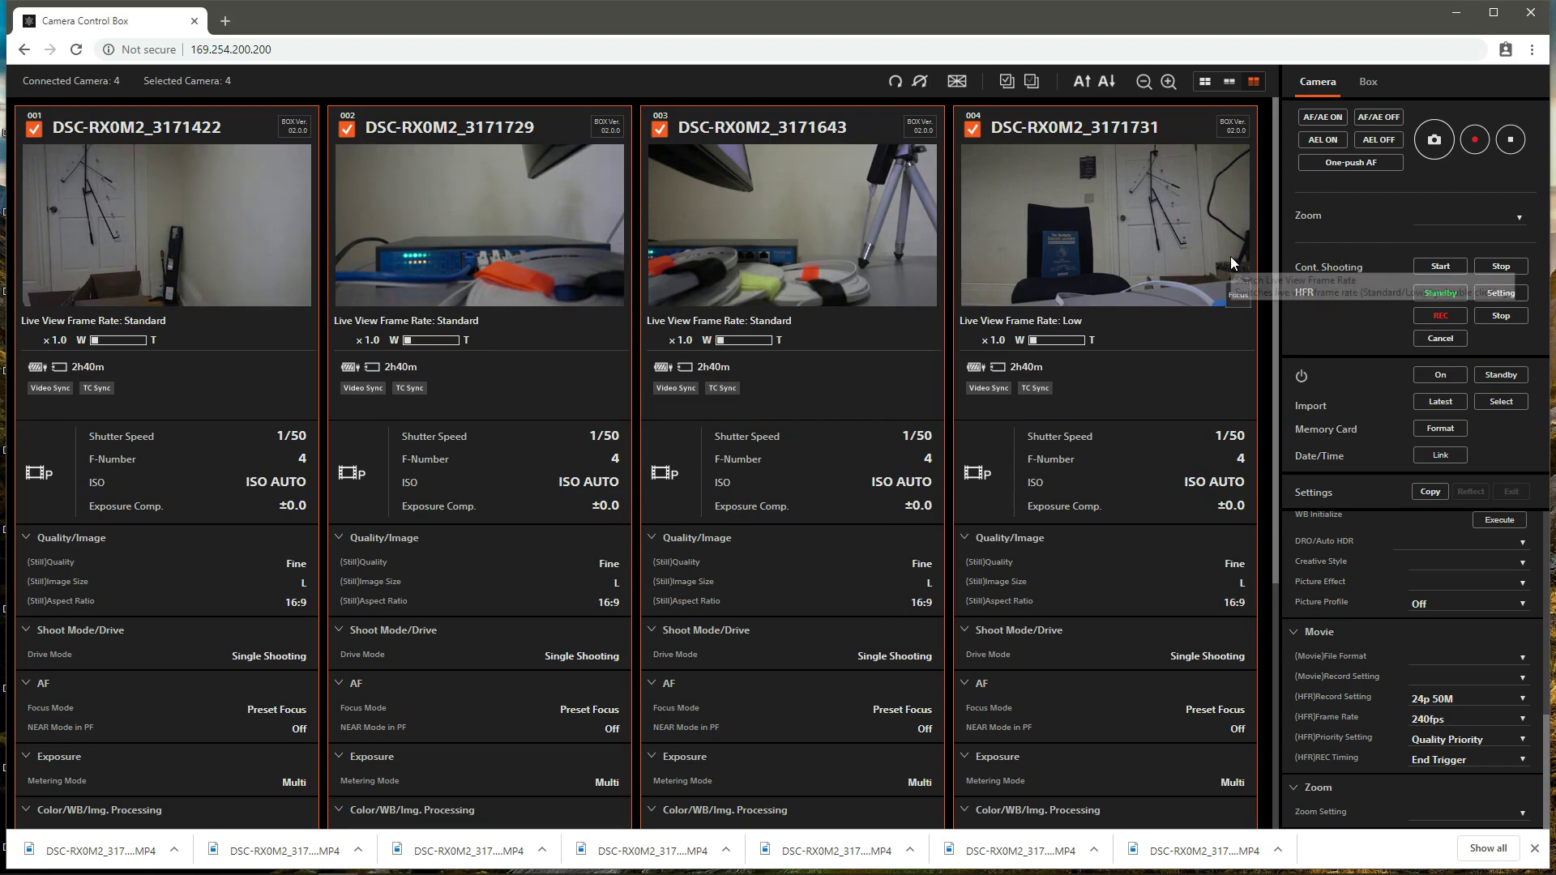
Step: Set the movie file format to XAVC S HD and the movie record setting to 30p 50M for all selected cameras
click(1466, 661)
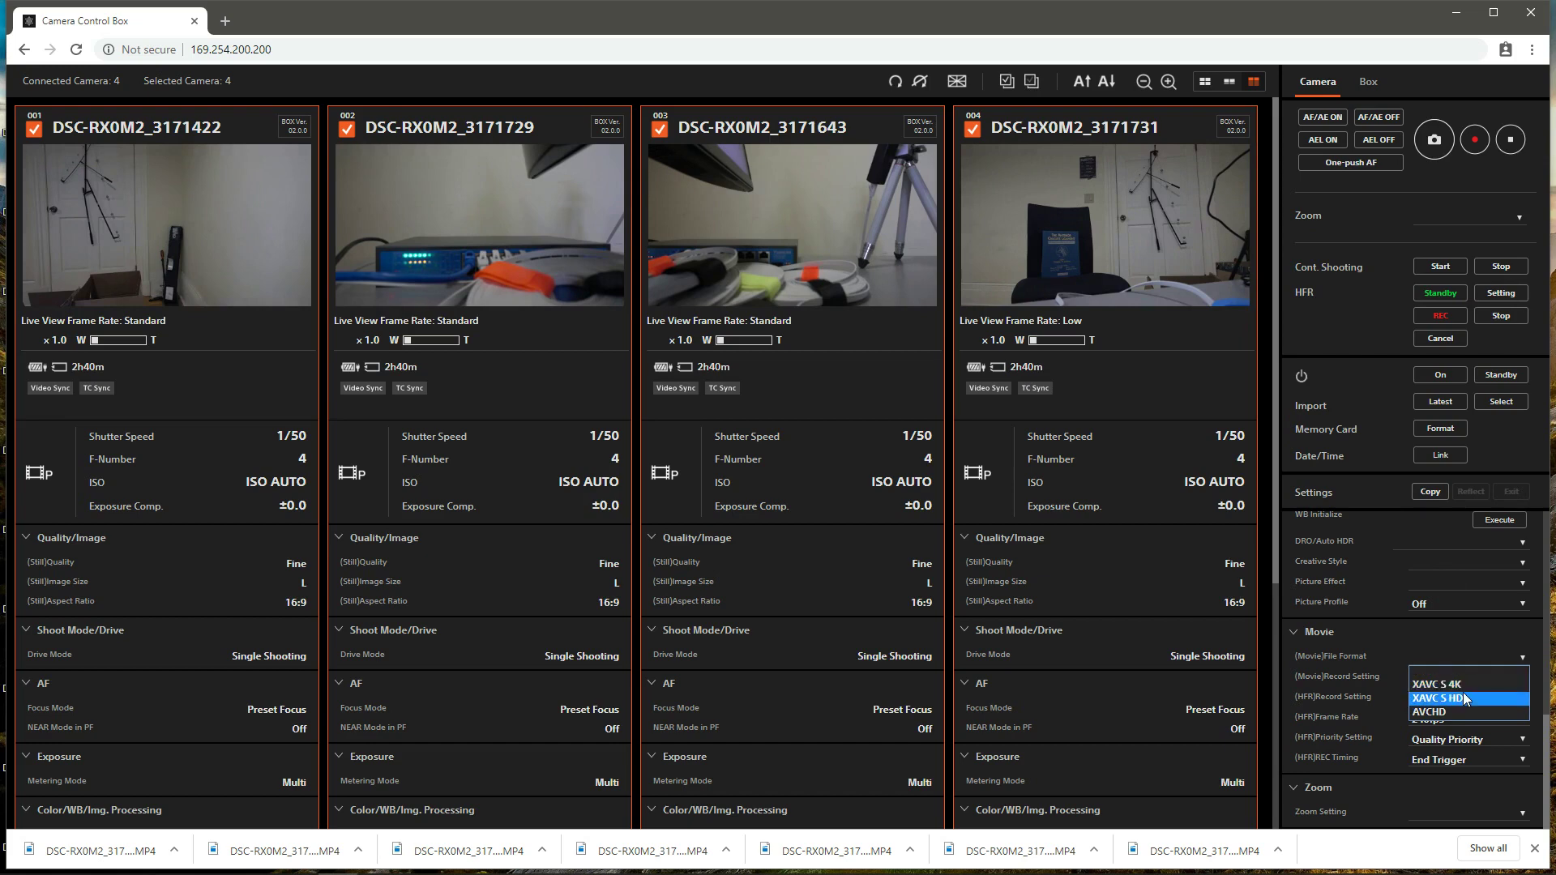
click(1465, 696)
click(1465, 697)
click(1466, 679)
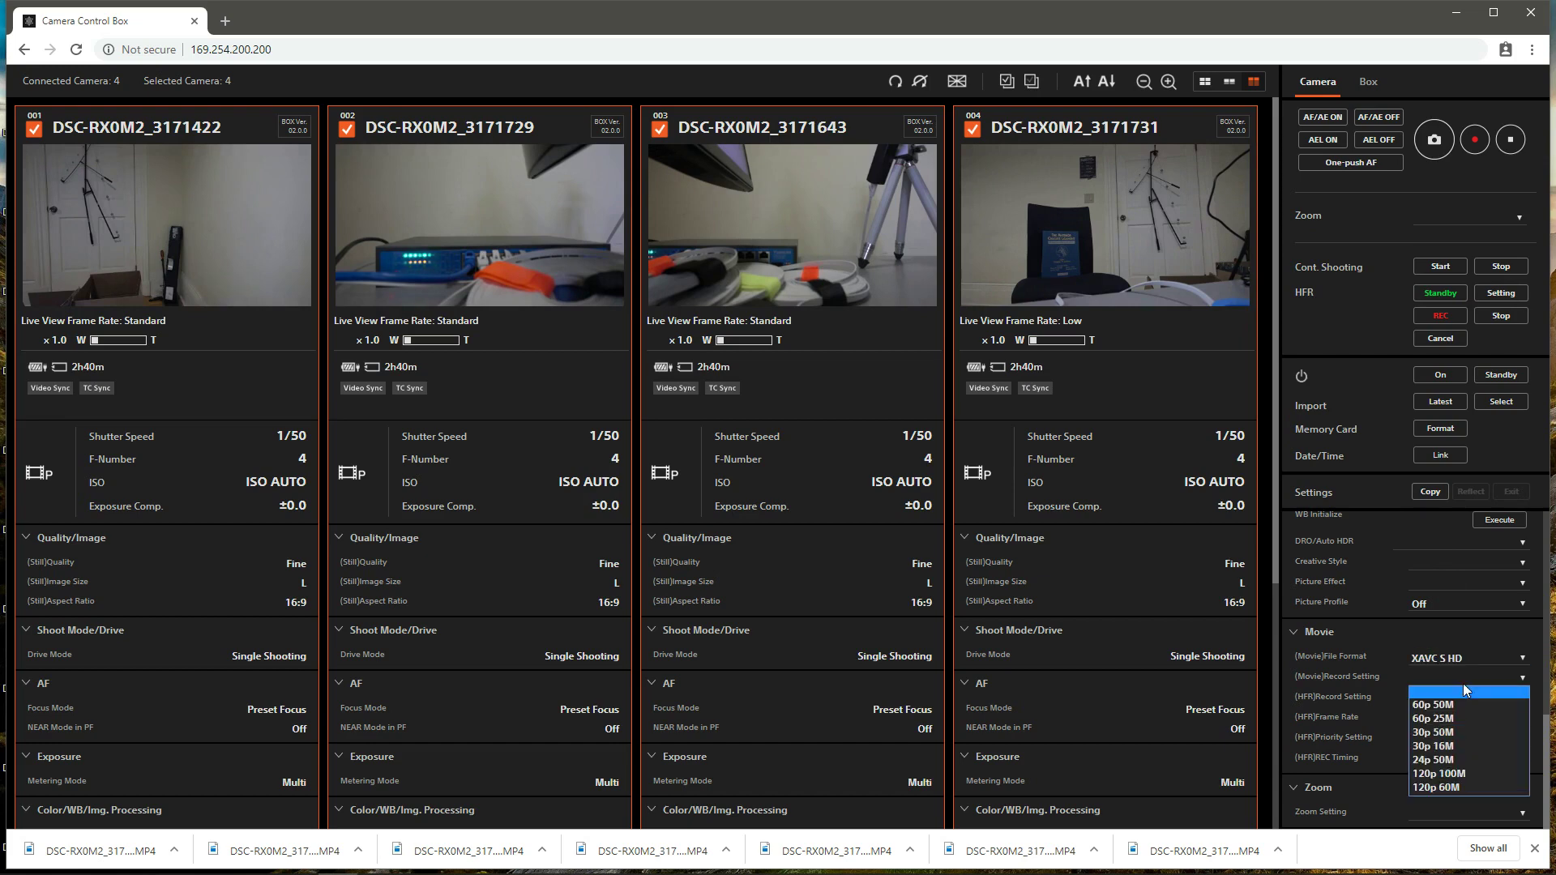
click(1463, 733)
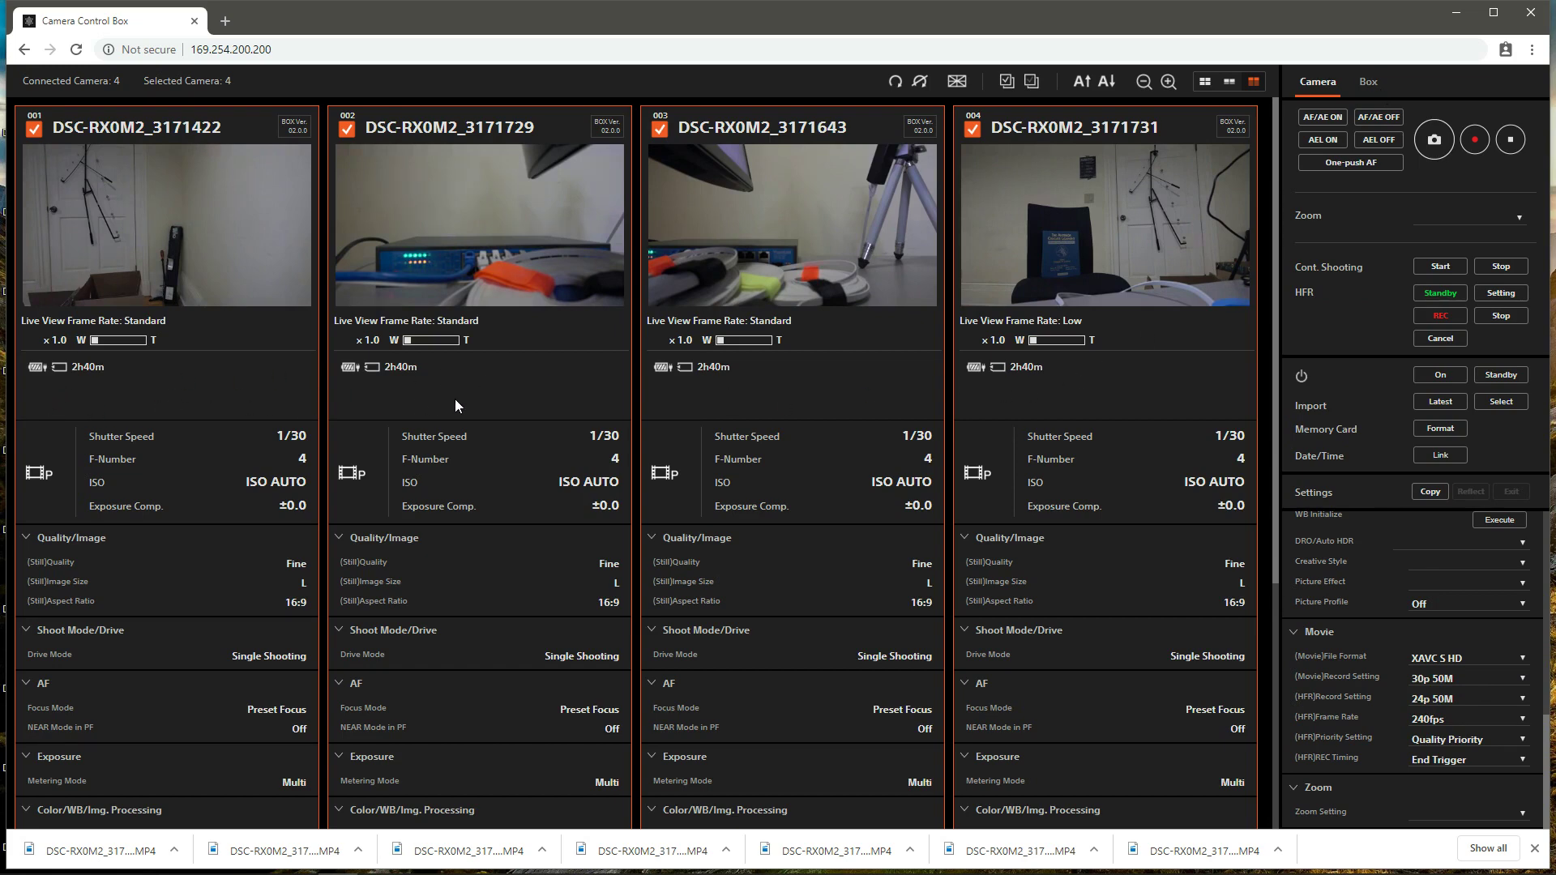
Step: Set the Video Sync Signal Setting of the Camera Control Boxes to 60p/60i/30p
click(1378, 84)
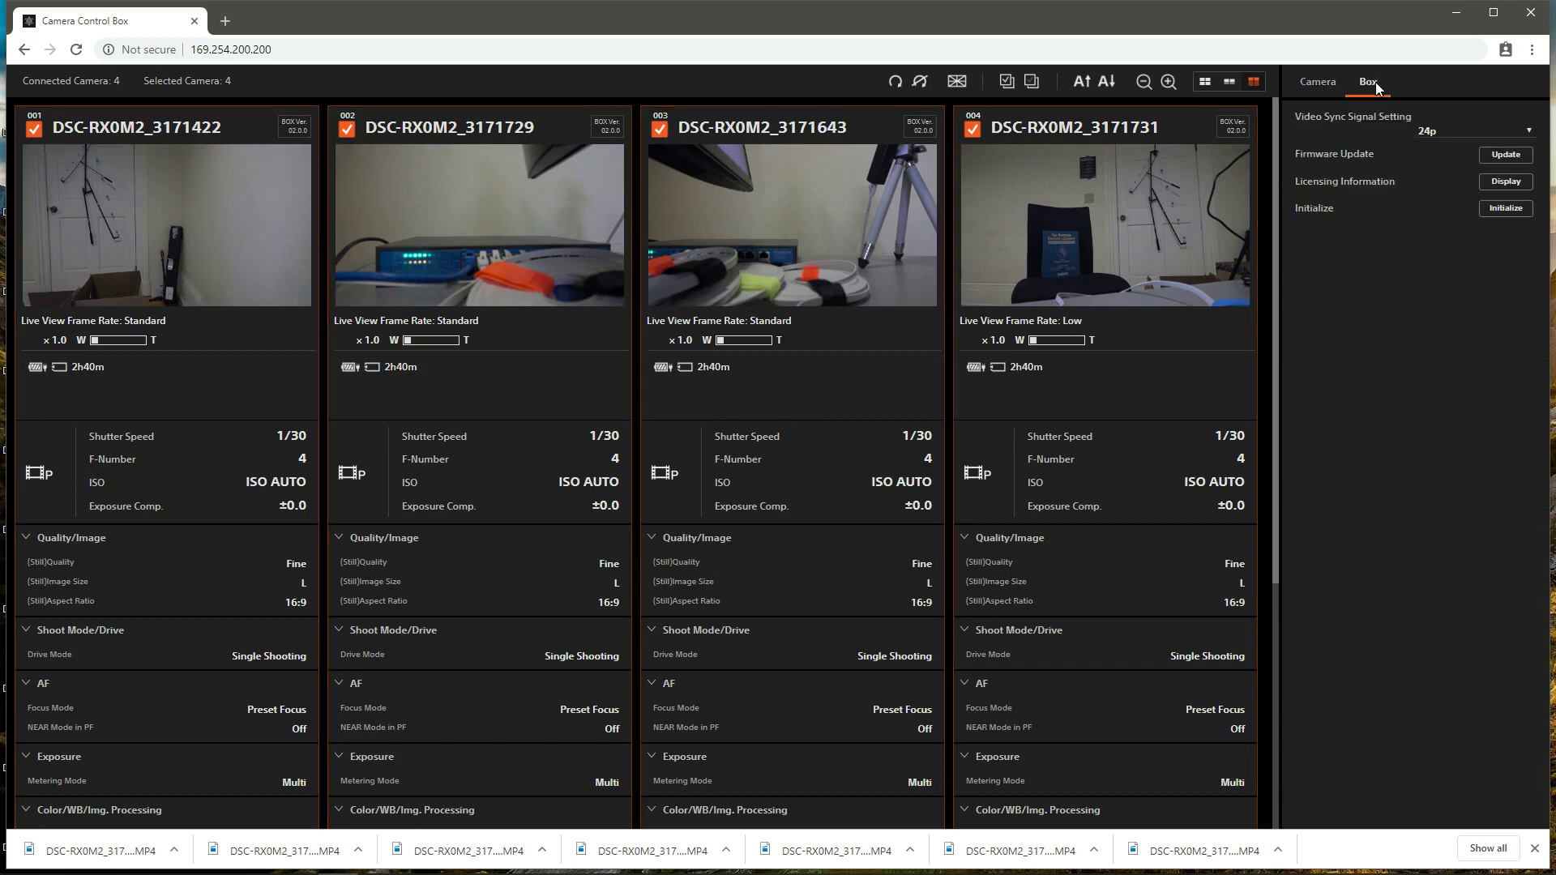
click(1446, 132)
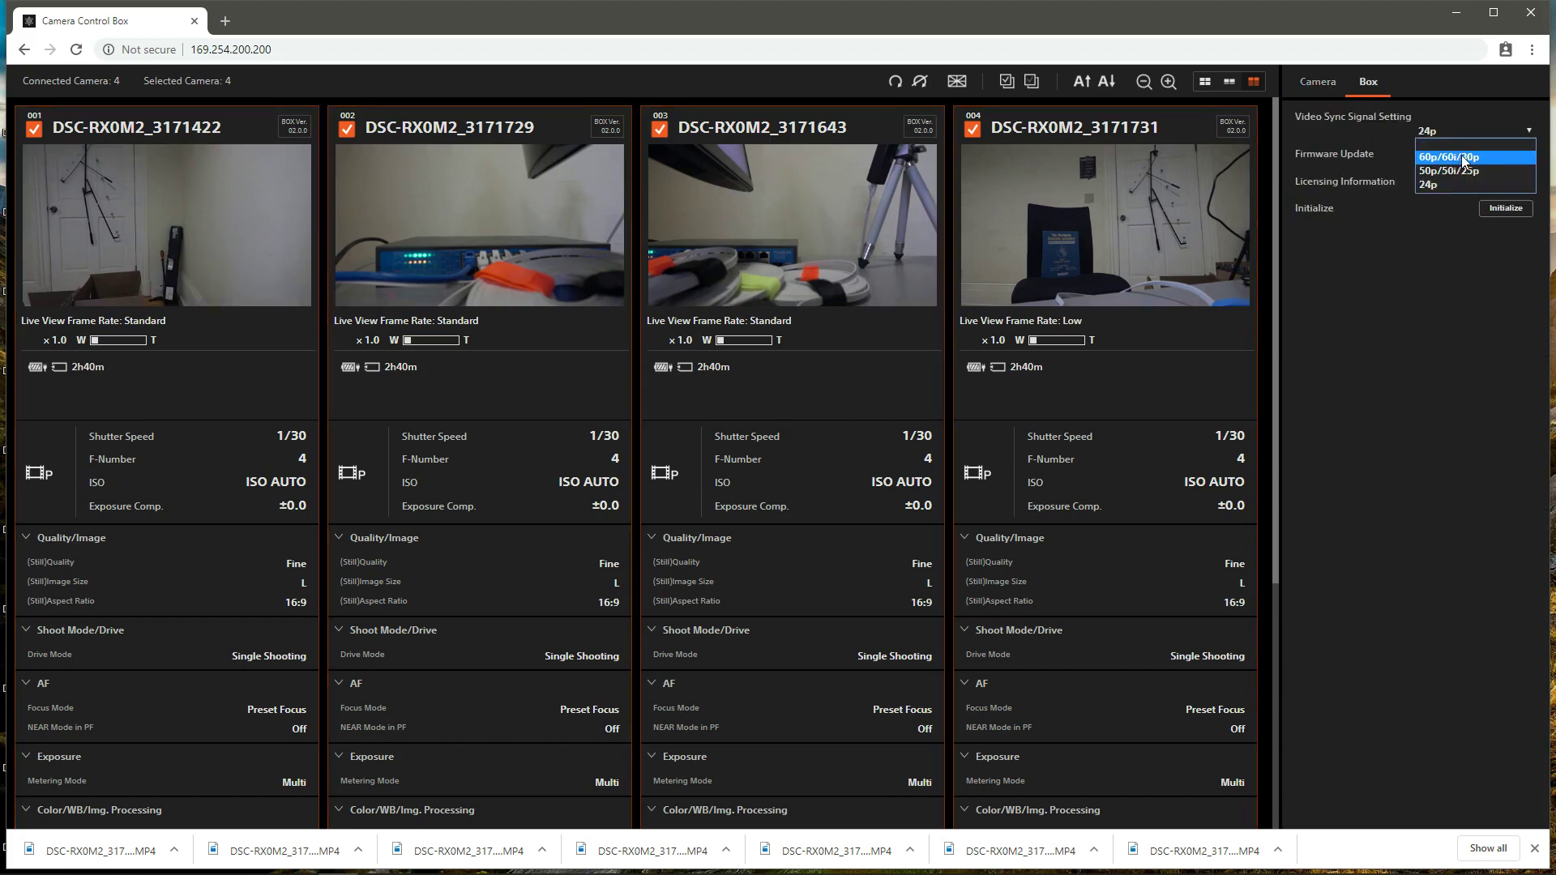
click(1464, 158)
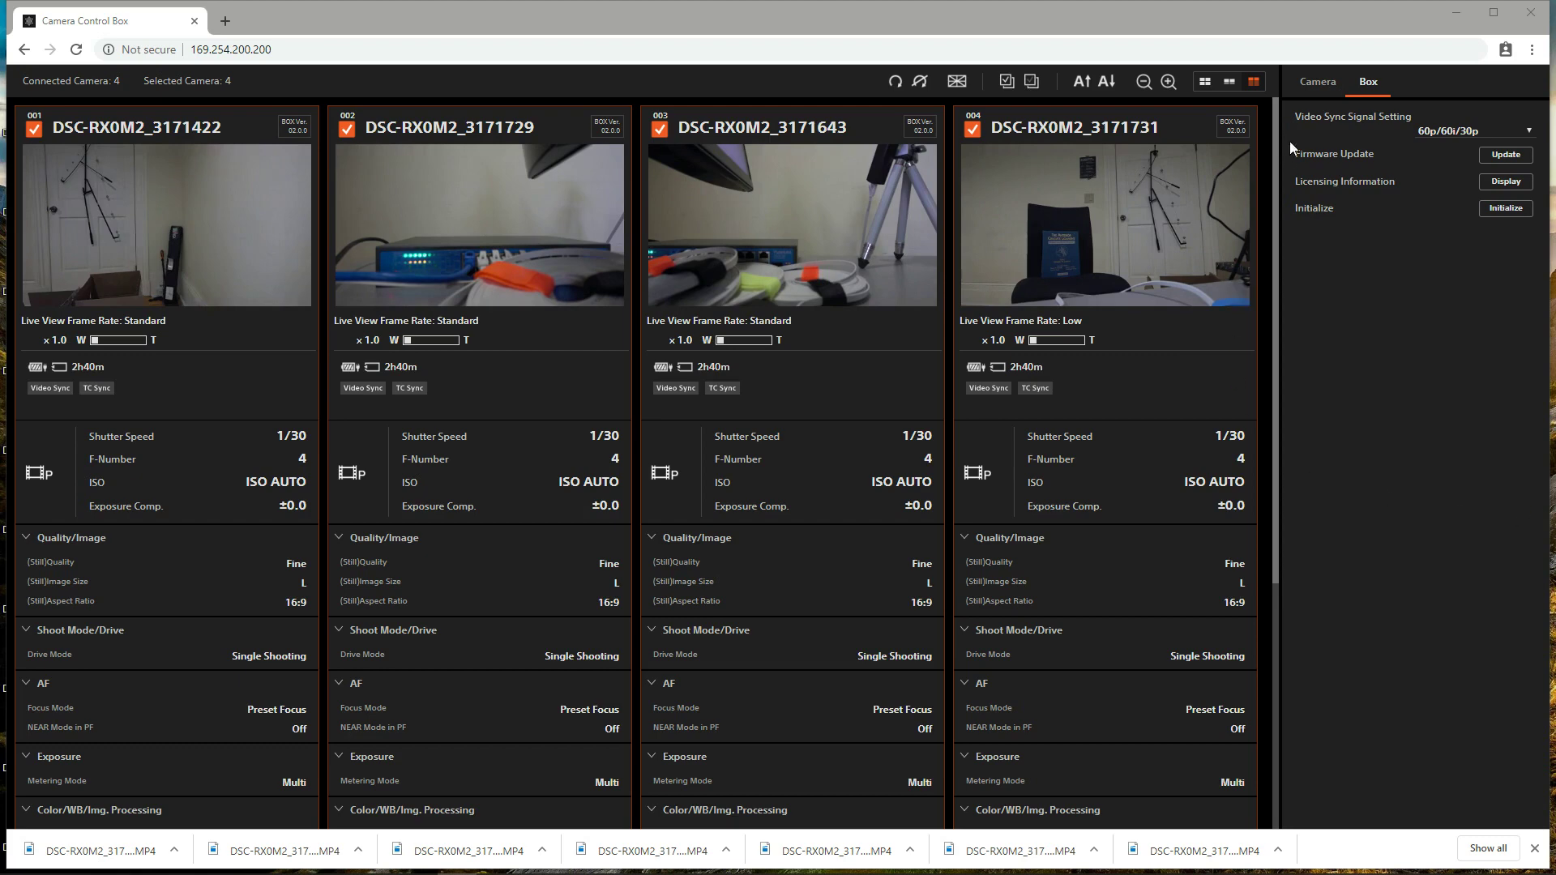
Step: Put all four selected cameras into power standby
click(1318, 85)
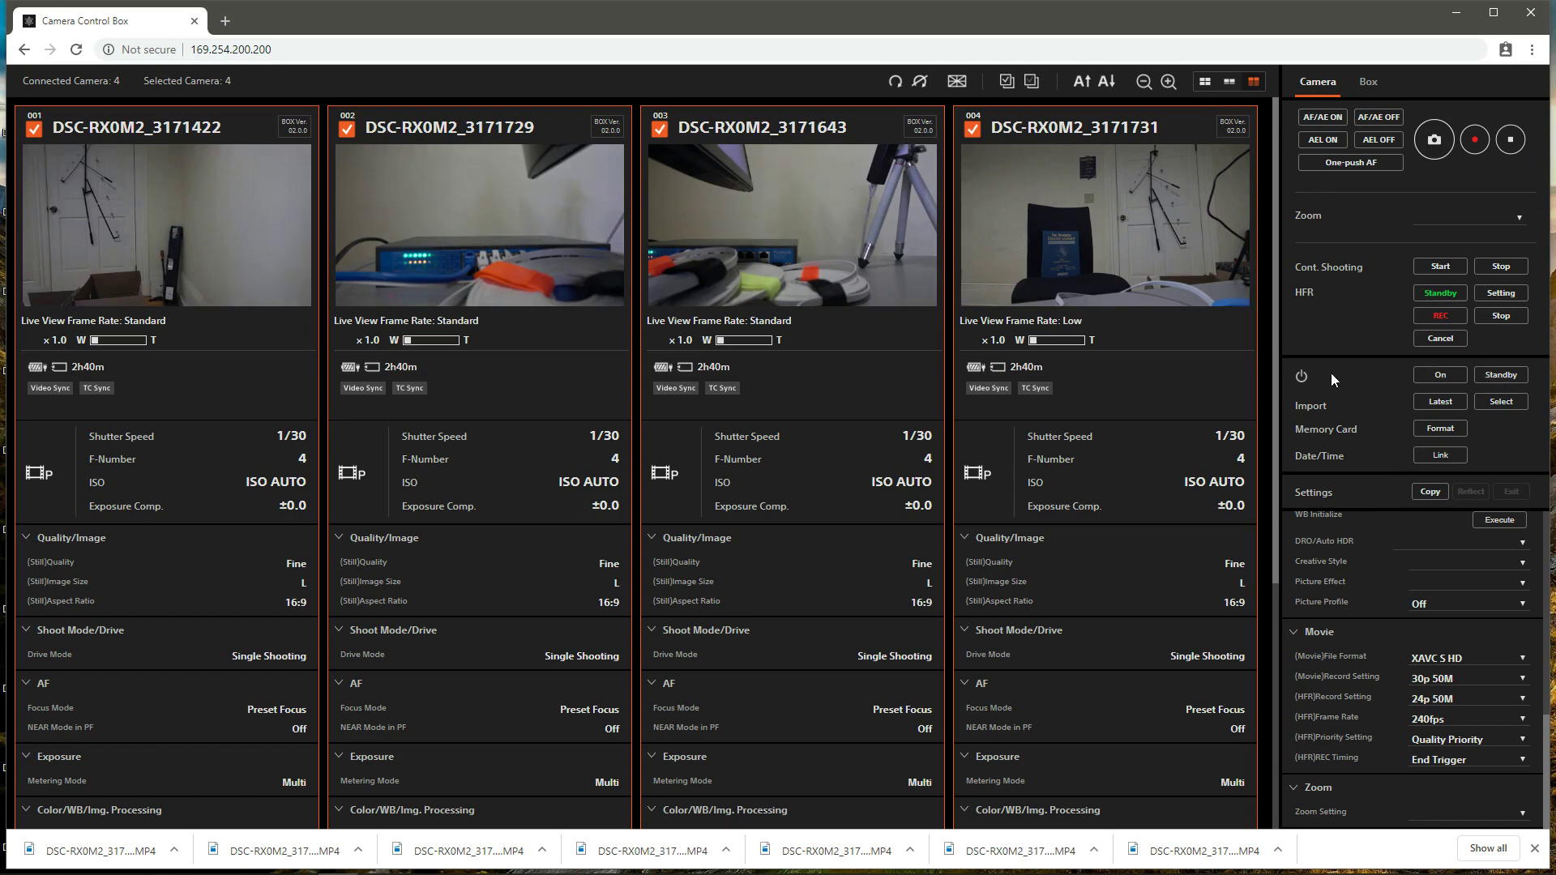
click(1499, 375)
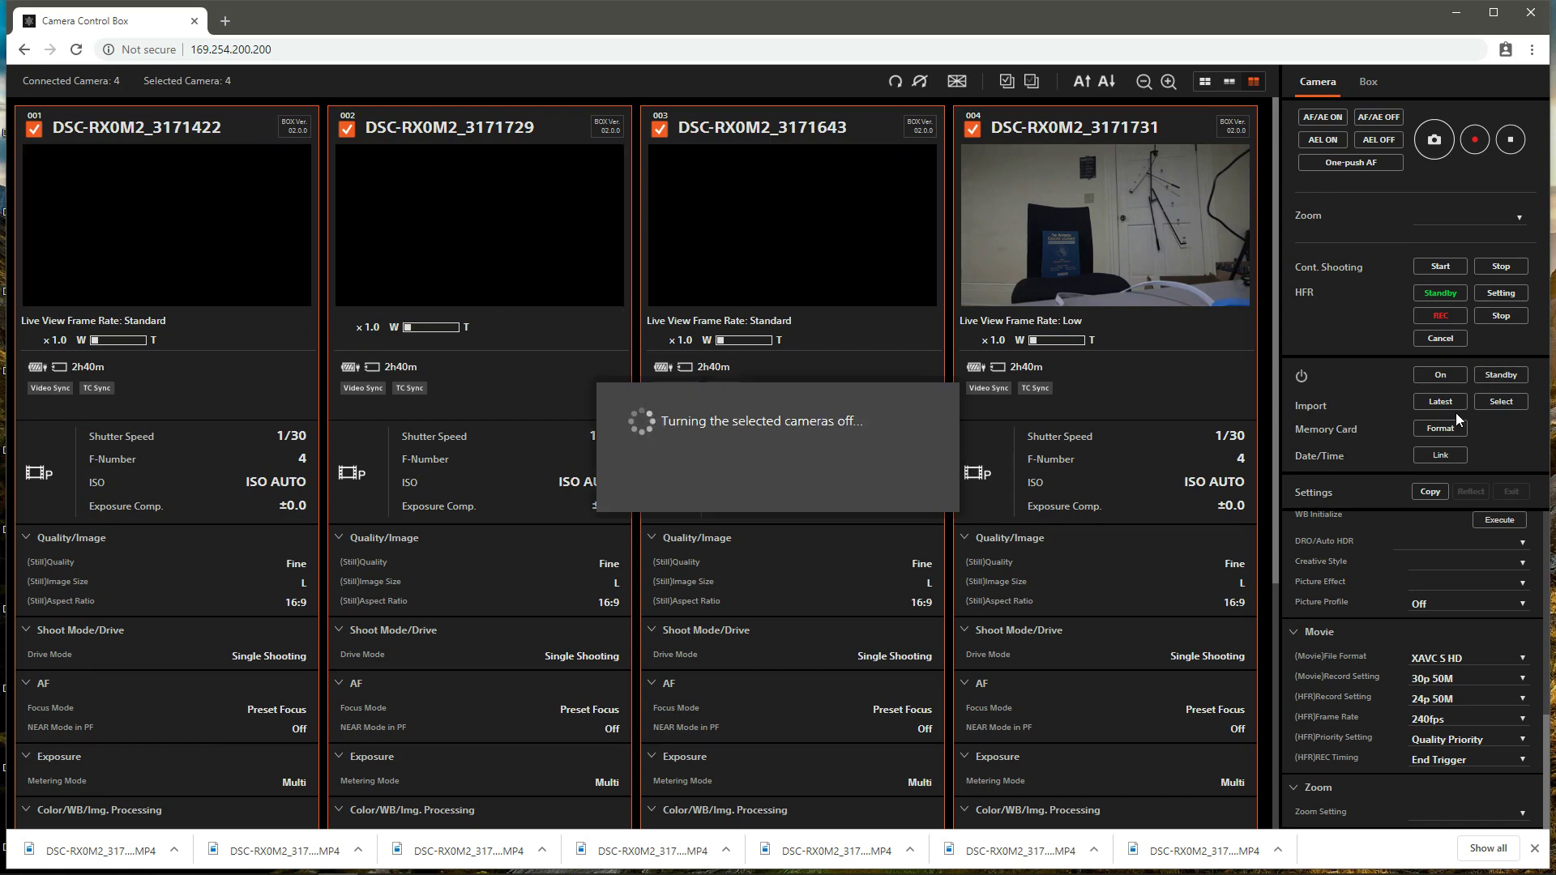